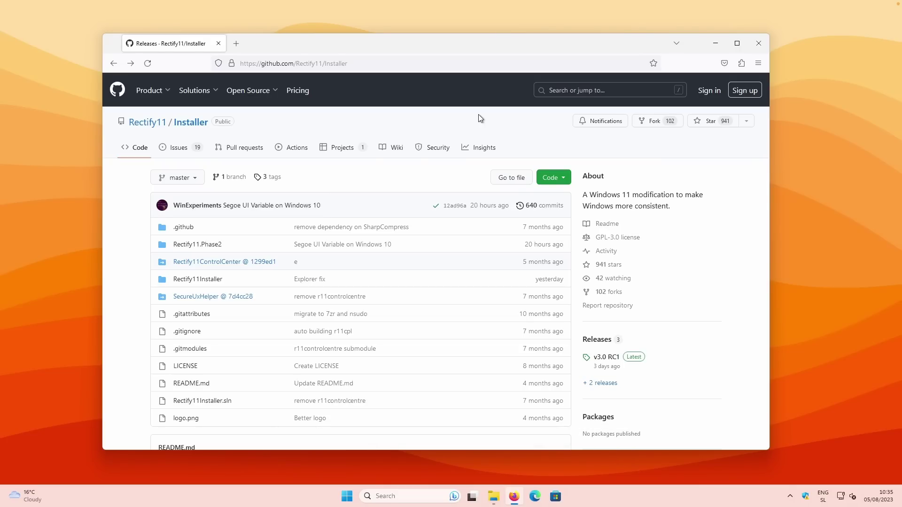
- Look through the v3.0 RC1 release notes and the Rectify11 Installer repository's readme
left_click(594, 340)
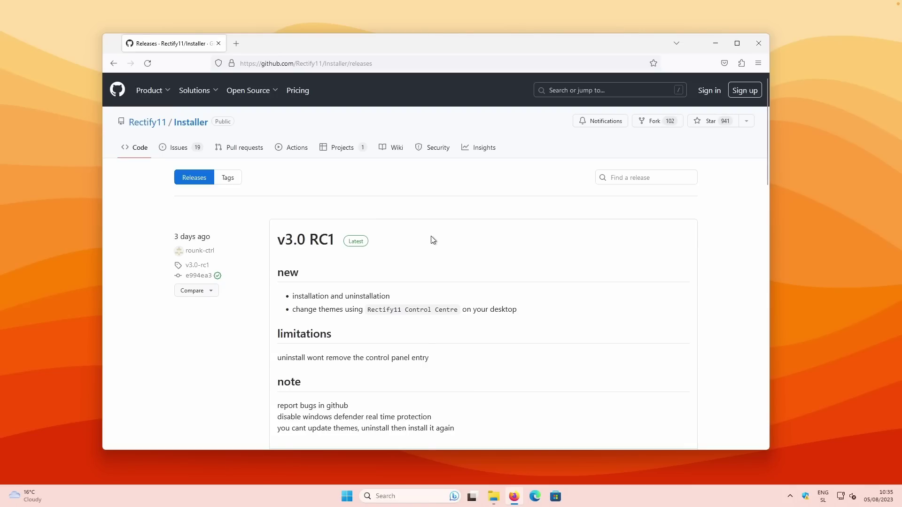
scroll(354, 211, "down", 3)
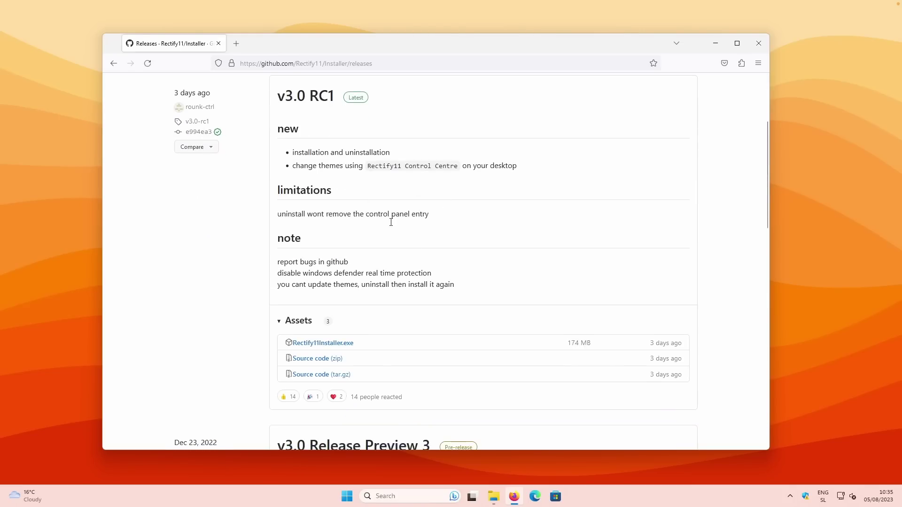
scroll(404, 214, "up", 3)
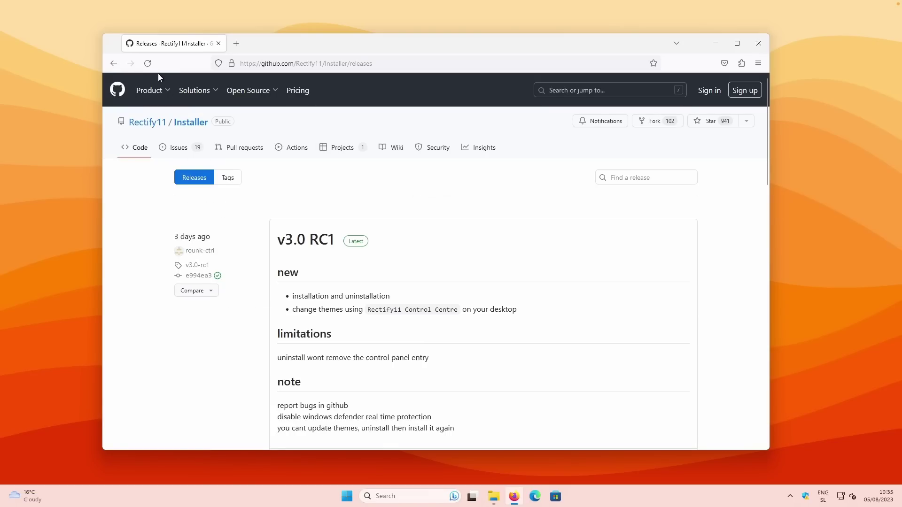
left_click(113, 63)
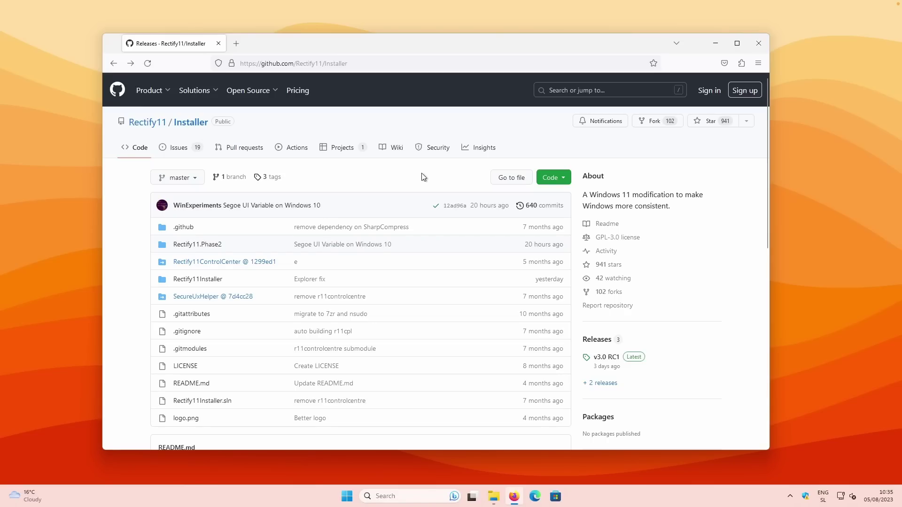
scroll(316, 183, "down", 8)
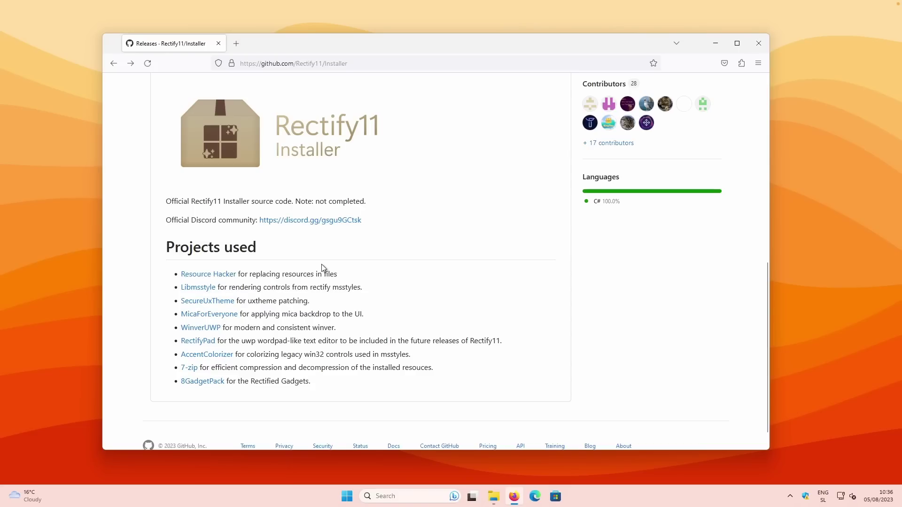
scroll(322, 268, "up", 10)
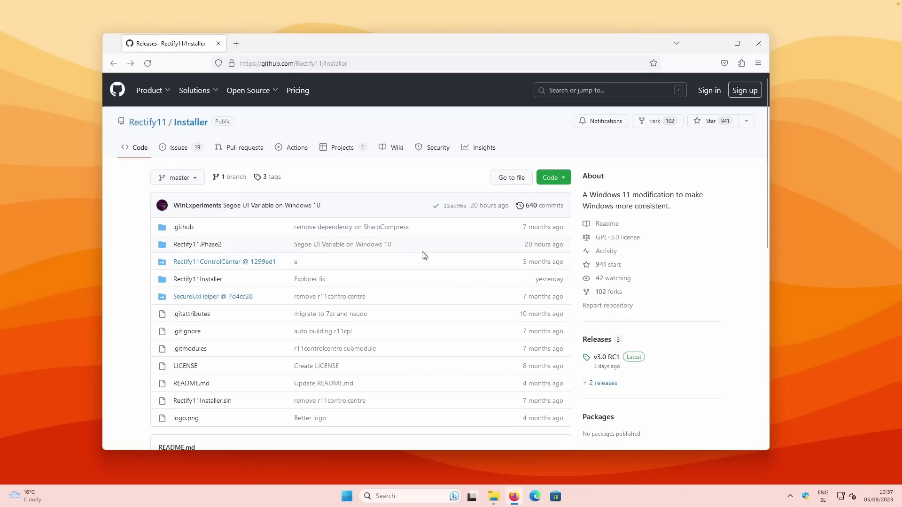
- Open the Windows Settings list of installed apps and browse through it
left_click(348, 497)
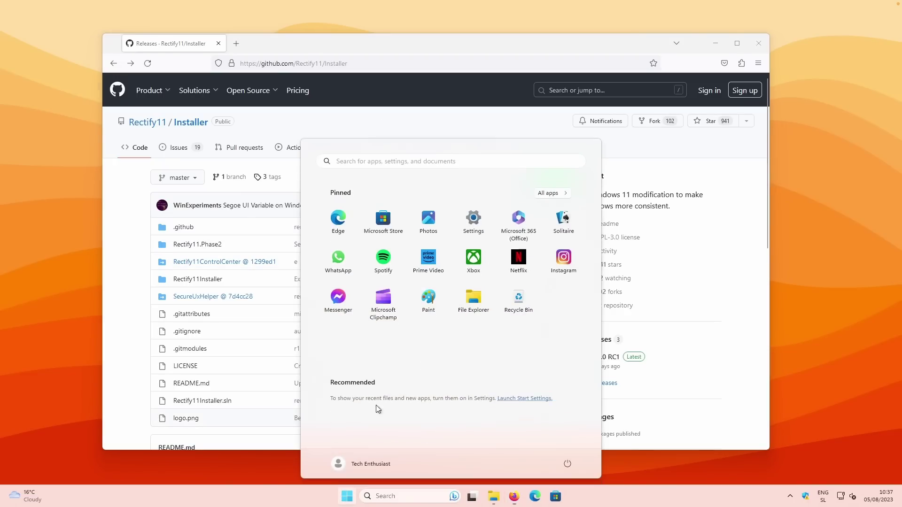
left_click(475, 231)
left_click(173, 241)
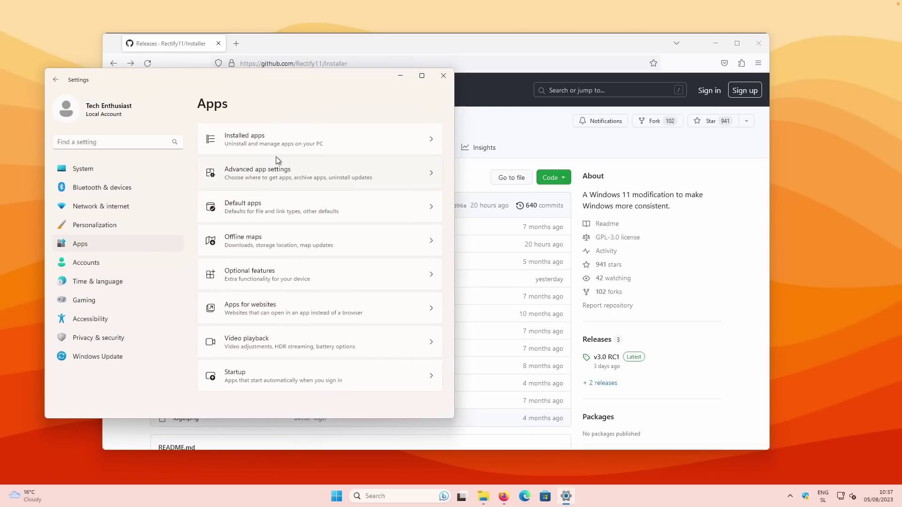
left_click(280, 143)
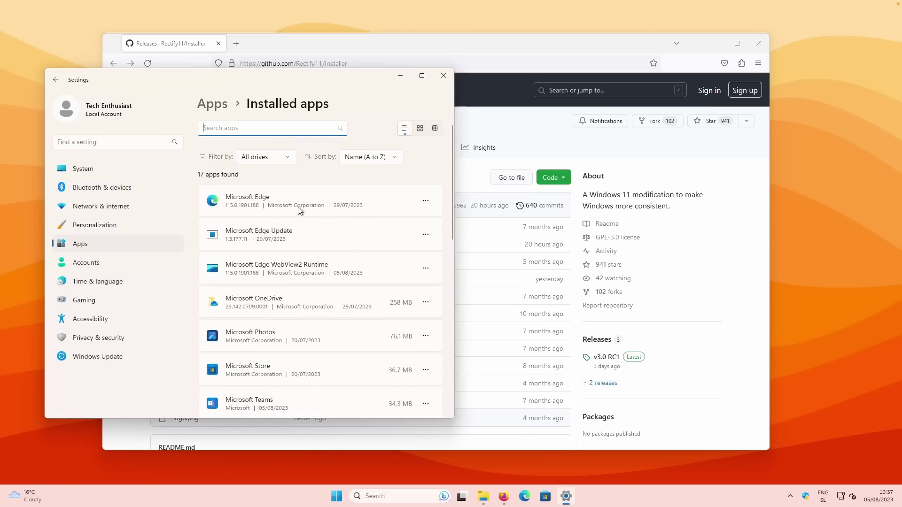
scroll(303, 221, "down", 2)
scroll(307, 227, "down", 1)
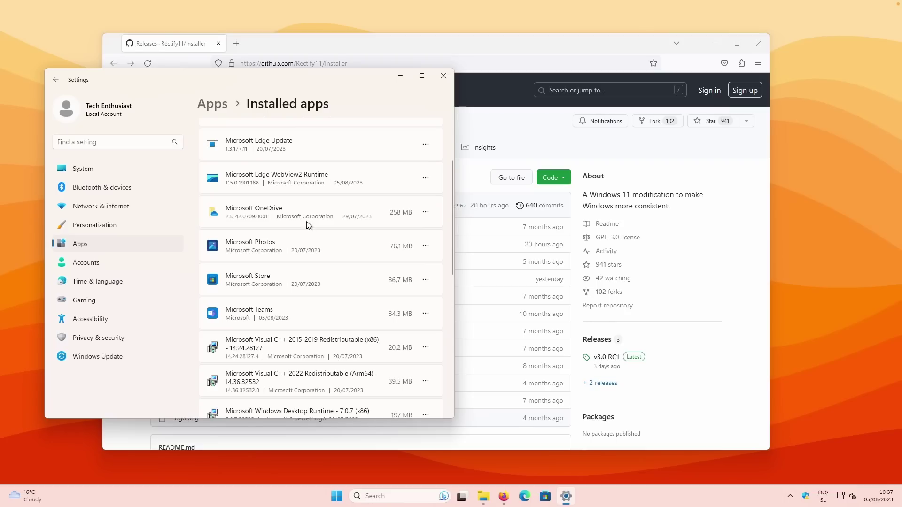
- Open Control Panel's Programs and Features and place it beside Settings to compare the two installed-program lists
left_click(337, 497)
left_click(410, 161)
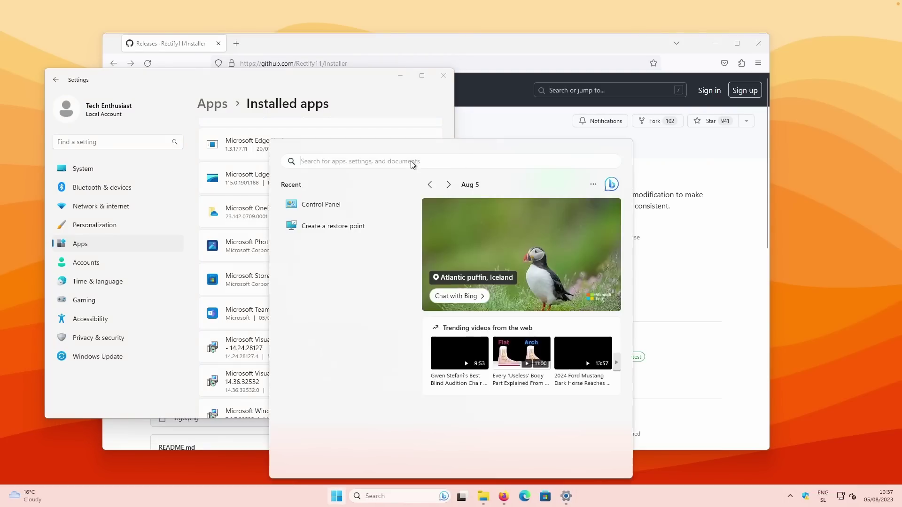
left_click(312, 204)
left_click(313, 276)
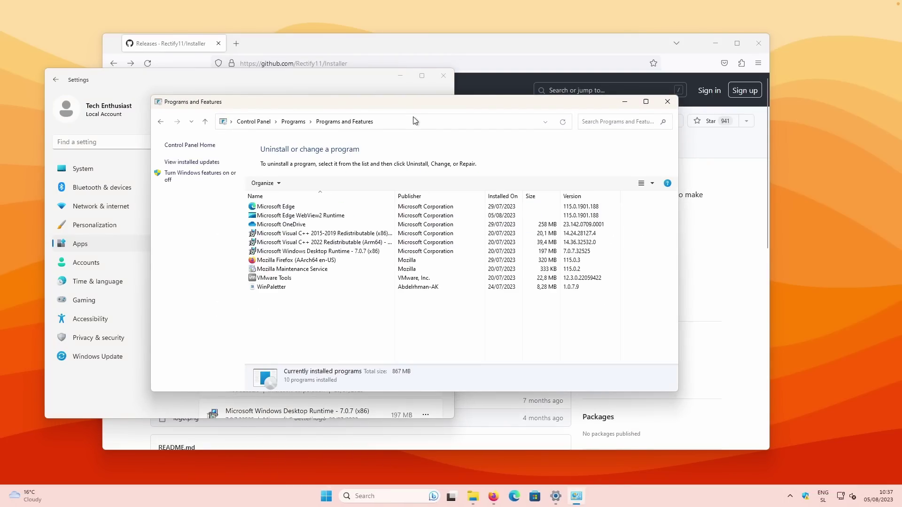
left_click_drag(492, 118, 732, 89)
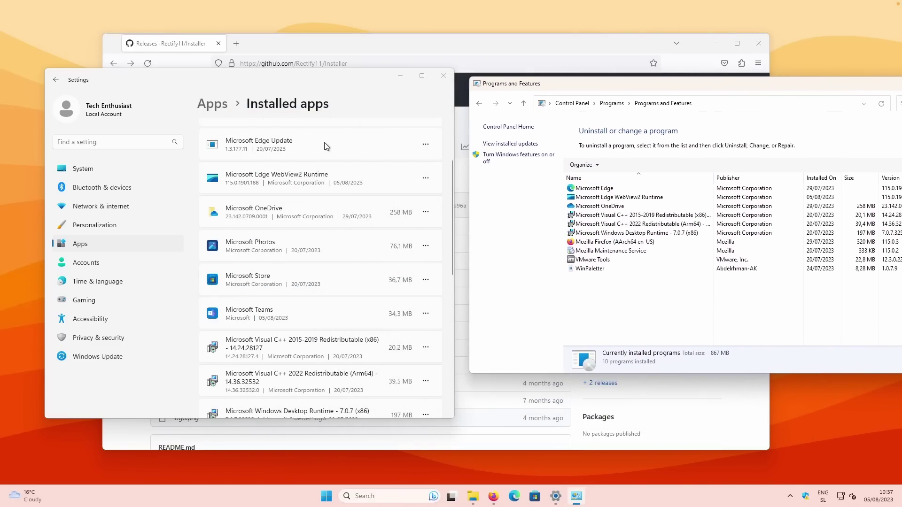
left_click(302, 72)
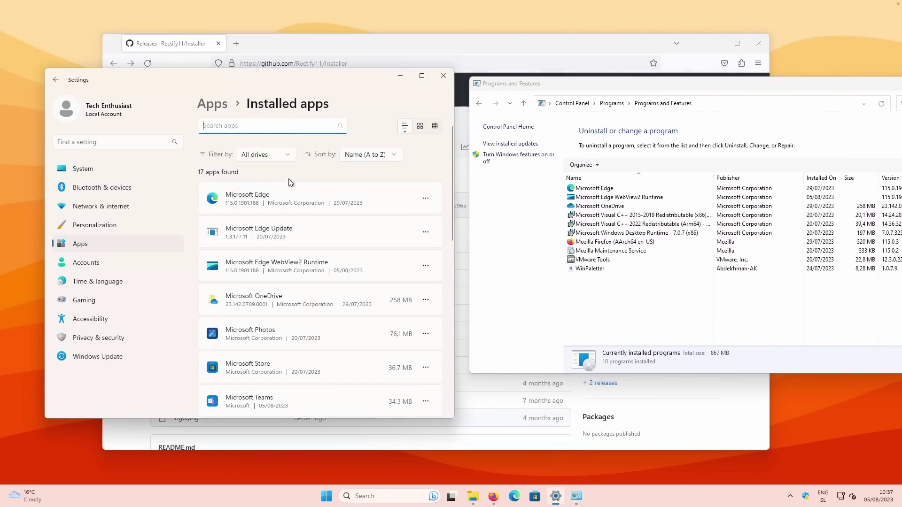
scroll(305, 197, "down", 4)
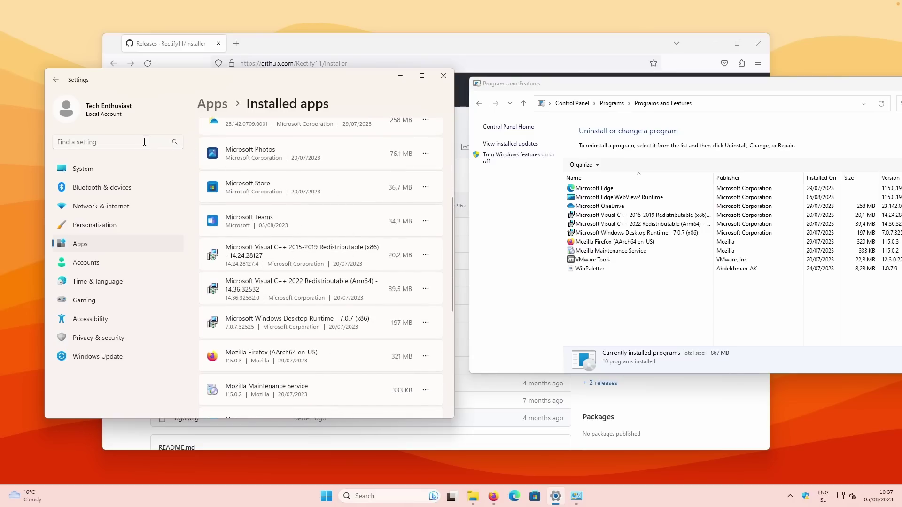
left_click(633, 84)
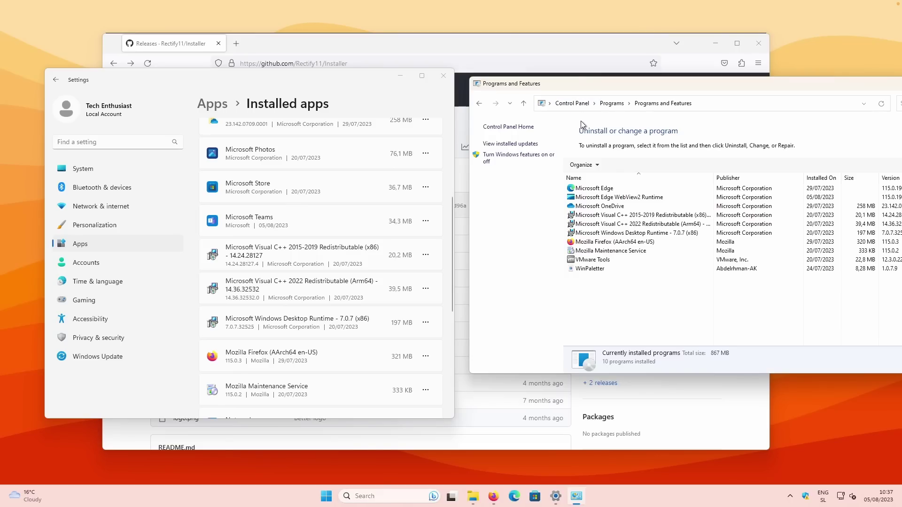
- Return to the browser, open the Rectify11 Installer repository's Releases page and review the v3.0 RC1 notes
left_click(524, 45)
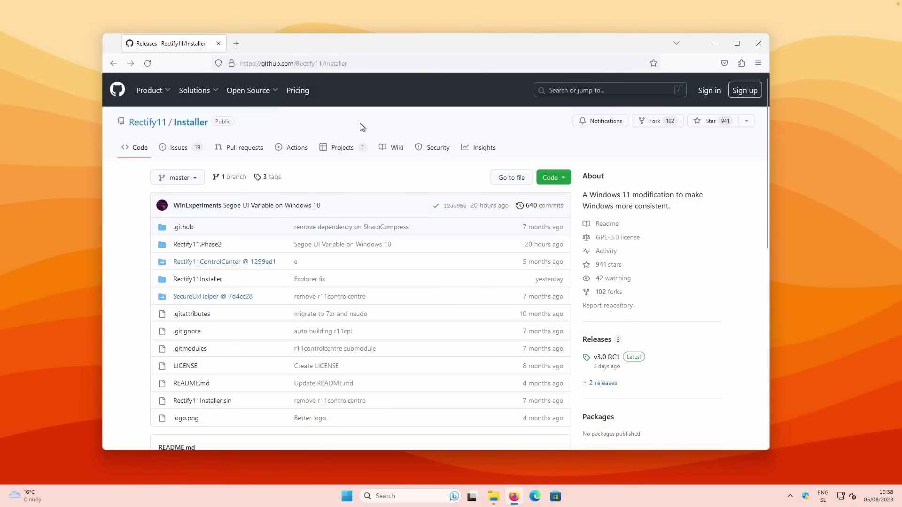
left_click(598, 339)
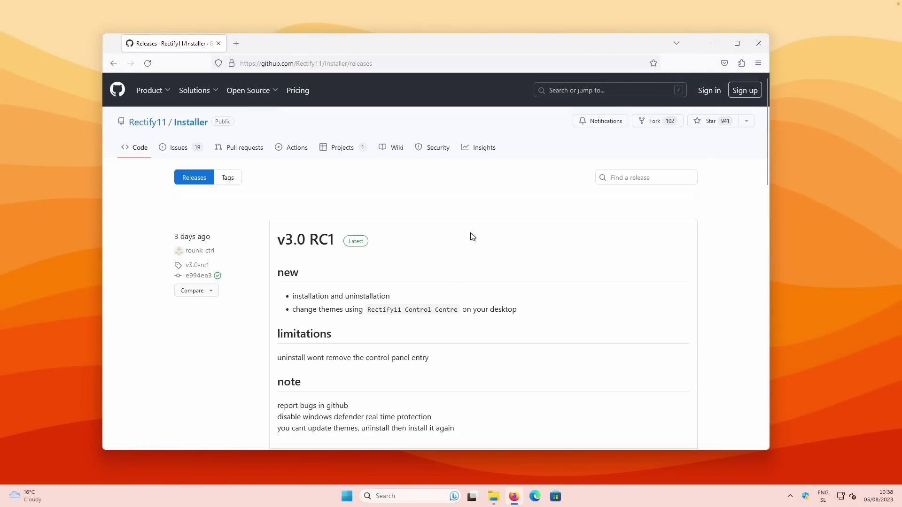
scroll(465, 226, "down", 3)
scroll(456, 176, "up", 2)
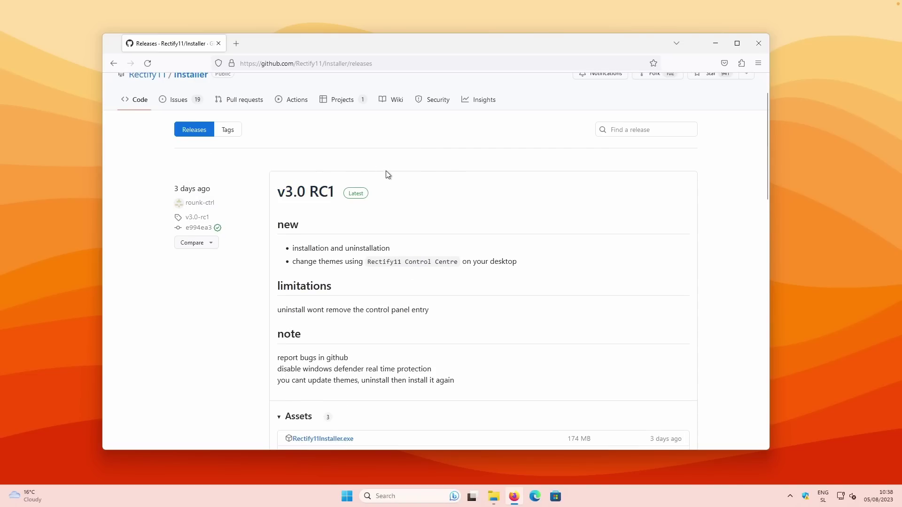
scroll(400, 179, "up", 1)
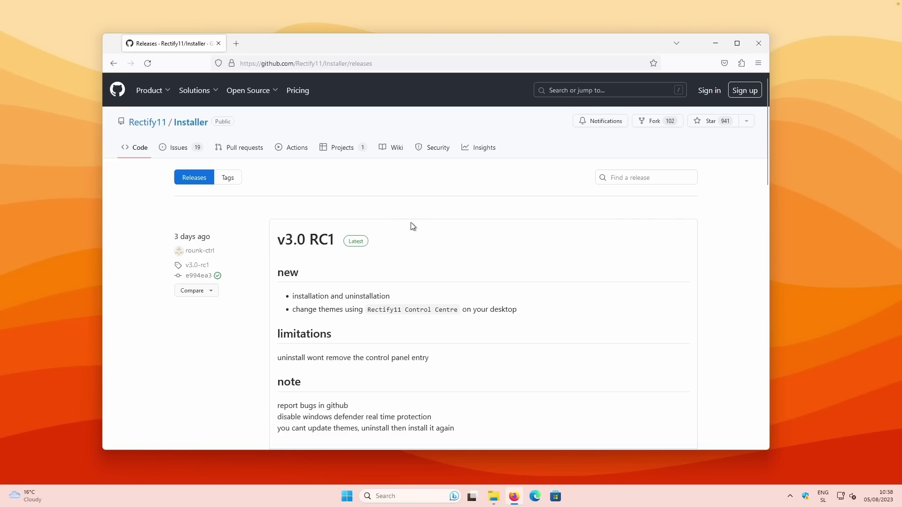
scroll(415, 224, "down", 2)
scroll(410, 158, "up", 2)
scroll(440, 193, "down", 3)
scroll(376, 160, "up", 2)
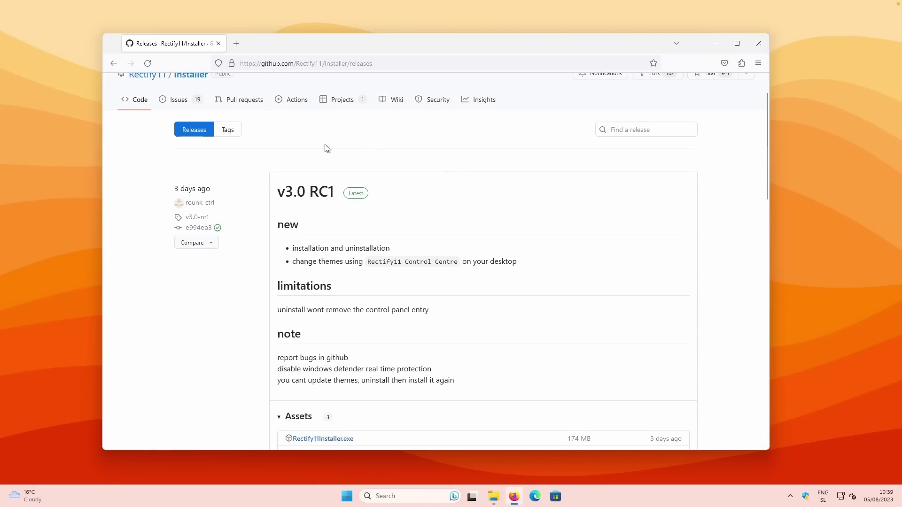
- Download Rectify11Installer.exe from the v3.0 RC1 assets and run it, allowing it to make changes to the device
left_click(384, 59)
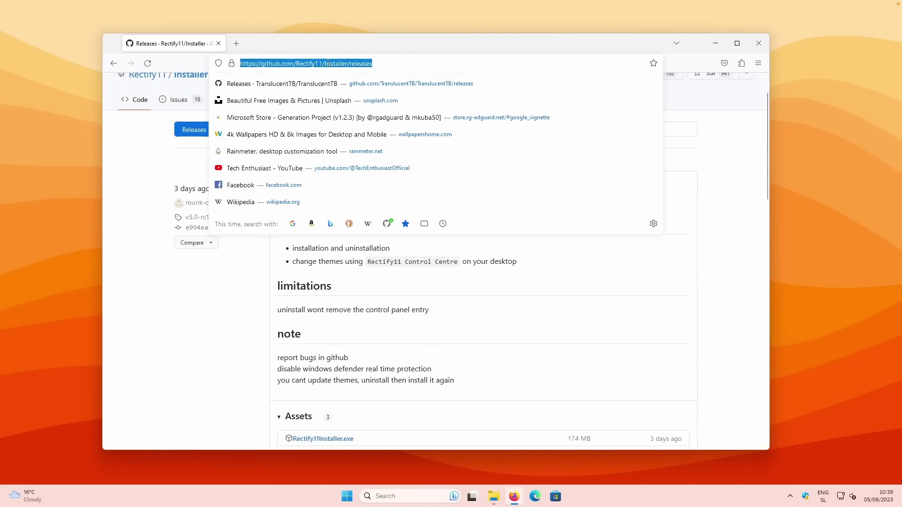
left_click(228, 353)
scroll(329, 282, "down", 4)
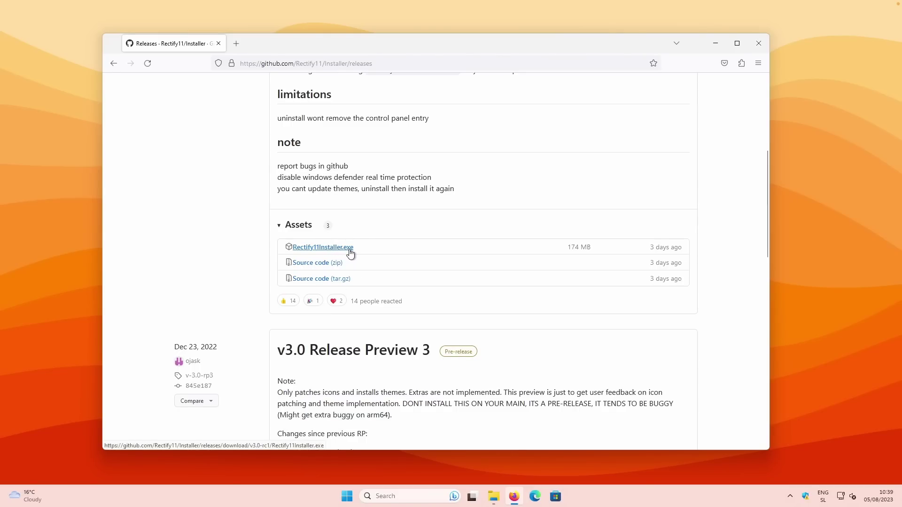
left_click(350, 253)
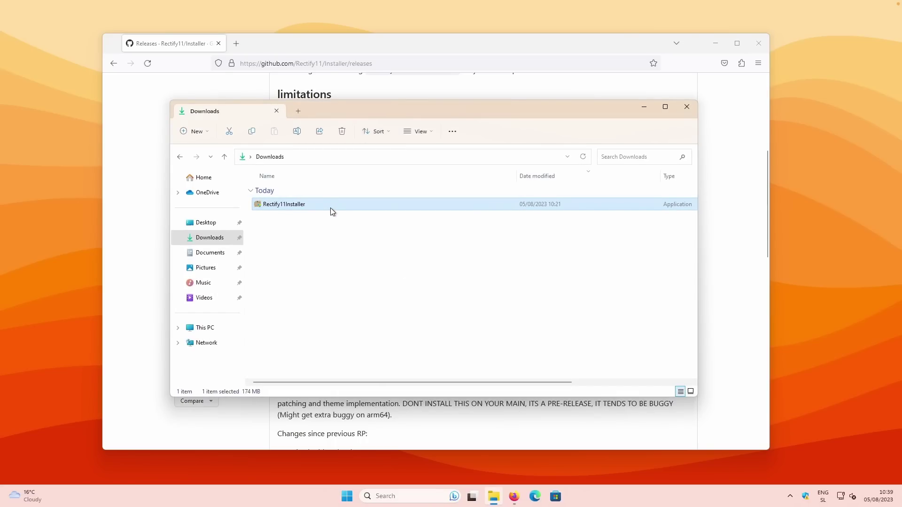
double_click(309, 205)
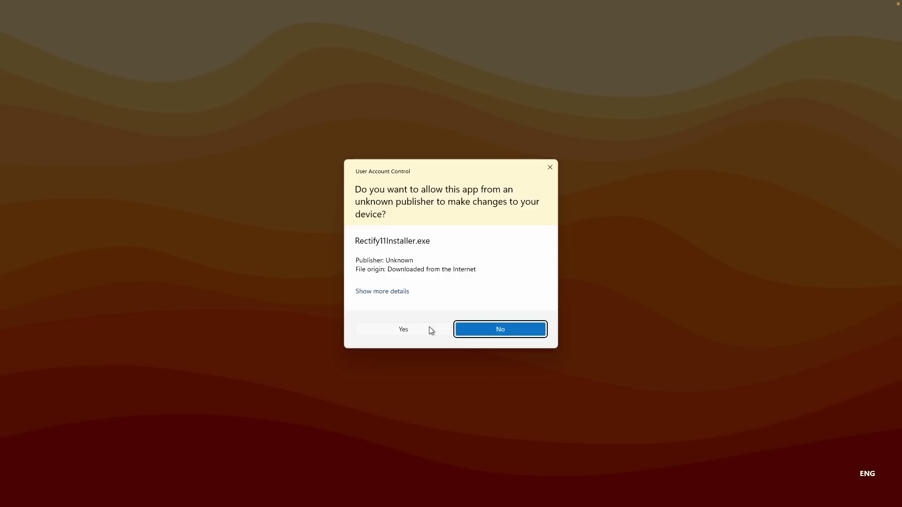
left_click(428, 326)
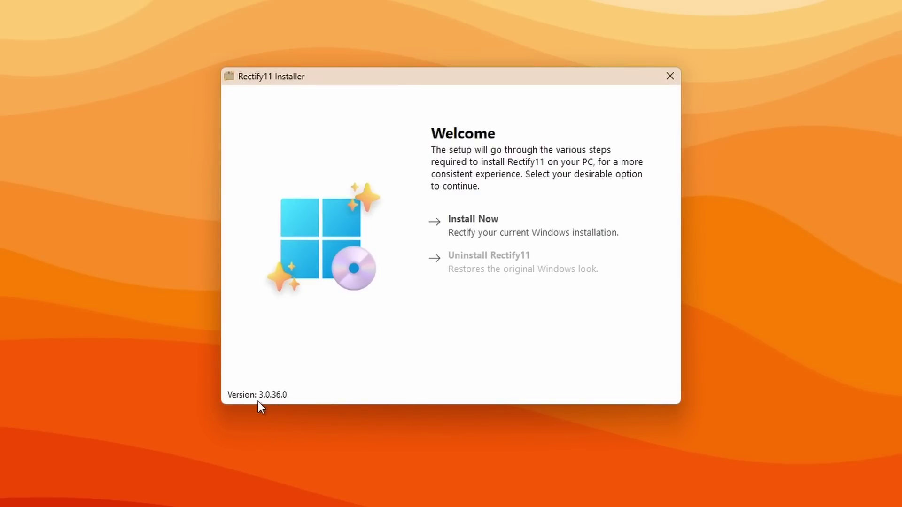
- Start the Rectify11 installation, continue past the incomplete software notice and agree to the license agreement
left_click(486, 222)
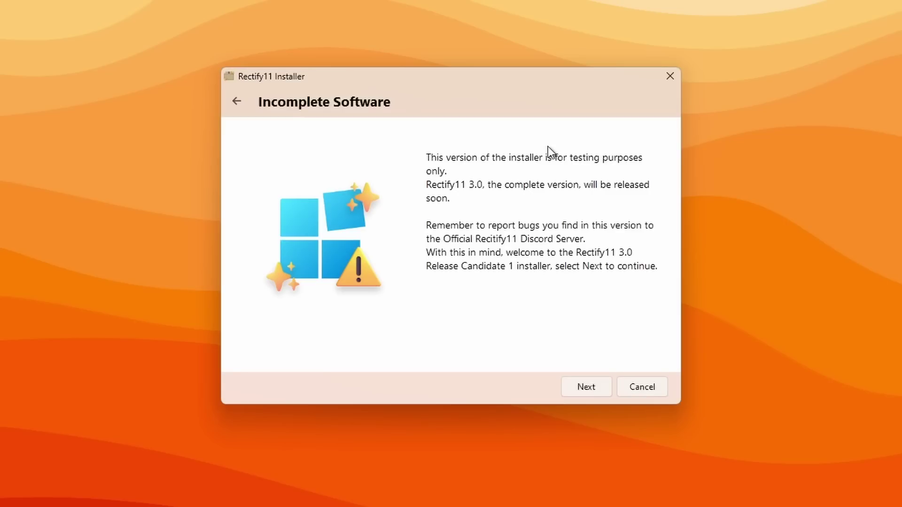
left_click(586, 389)
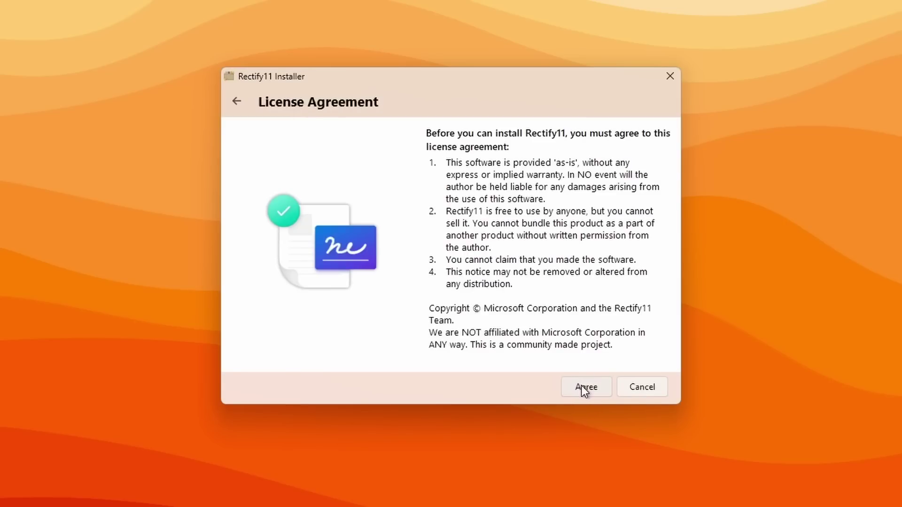
left_click(582, 387)
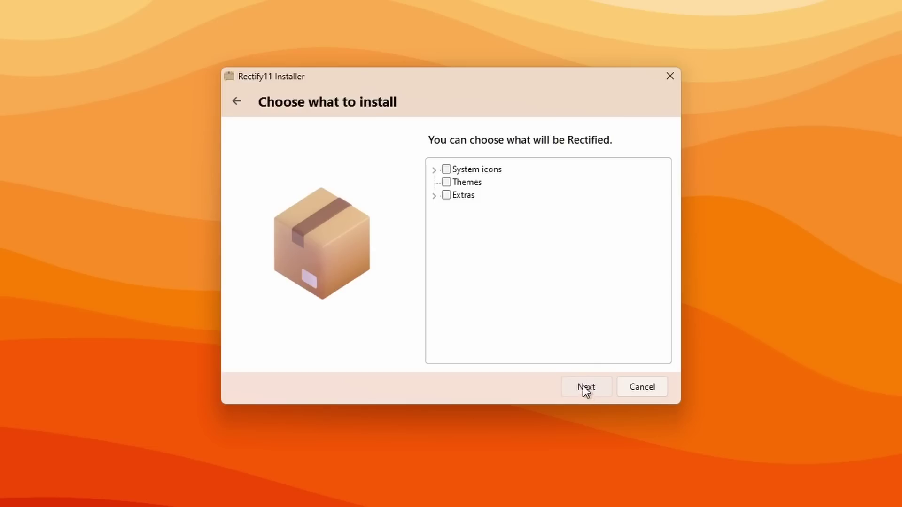
- Select System icons, Themes and all Extras for installation, check their sub-items and continue
left_click(447, 170)
left_click(434, 196)
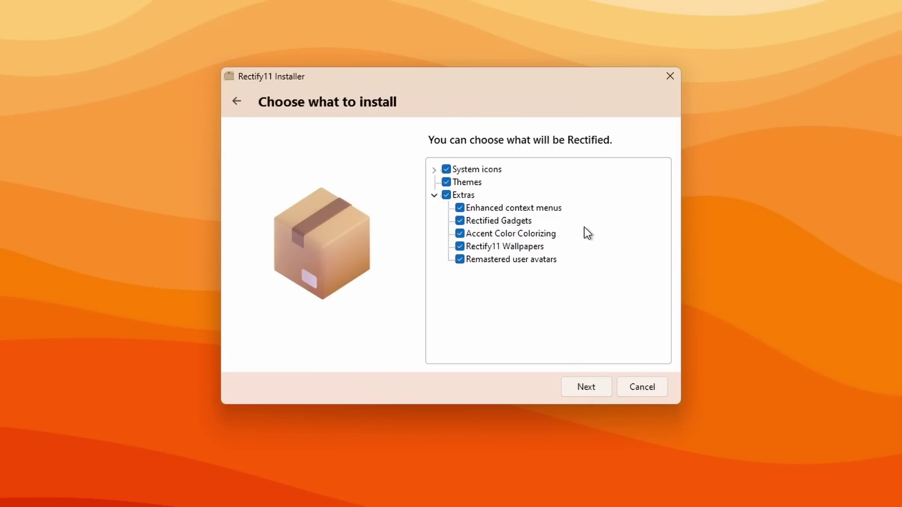
left_click(435, 195)
left_click(435, 169)
left_click(435, 169)
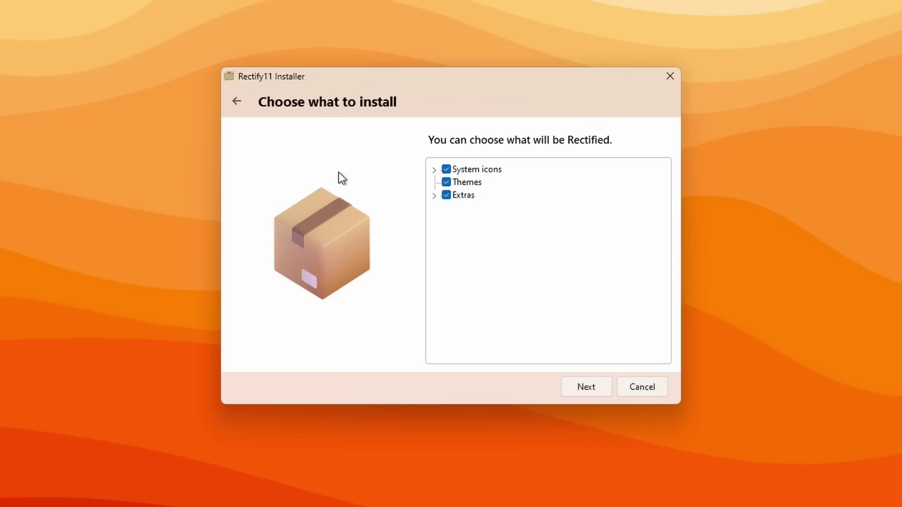
left_click(589, 385)
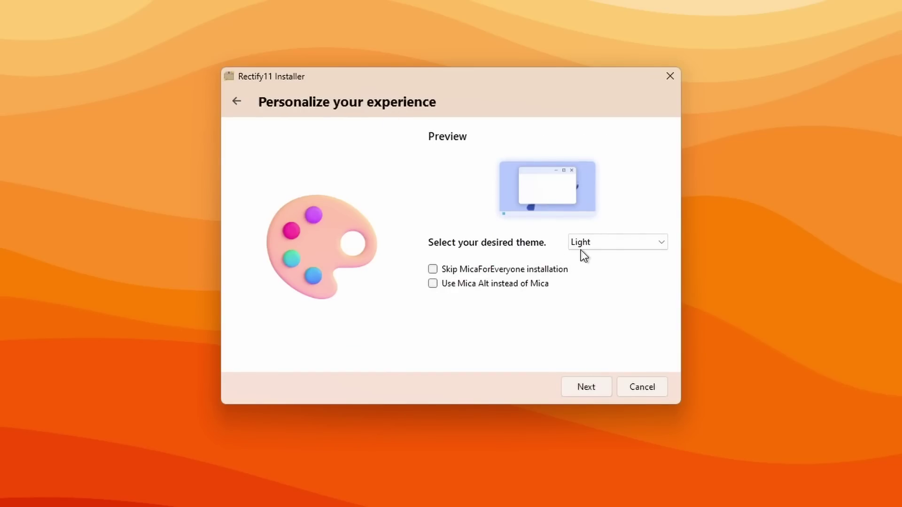
- Review the available themes, keep Light with both Mica options unselected, and continue to the context menu style
left_click(594, 244)
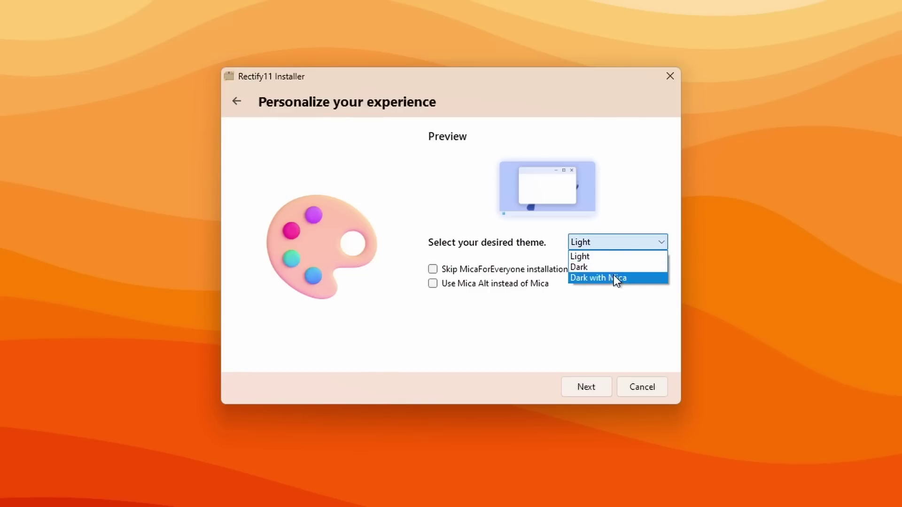
left_click(588, 295)
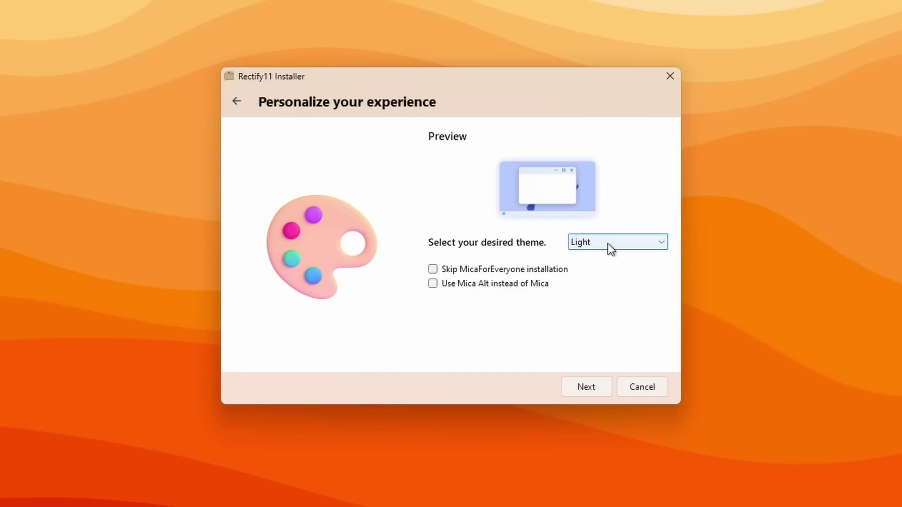
left_click(582, 387)
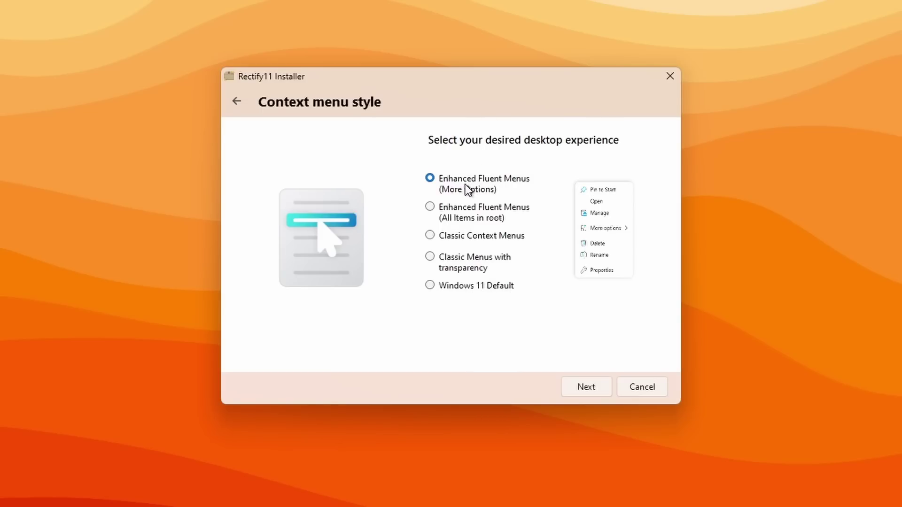
- Keep Enhanced Fluent Menus (More options) as the context menu style and start the Rectify11 installation from the summary
left_click(583, 389)
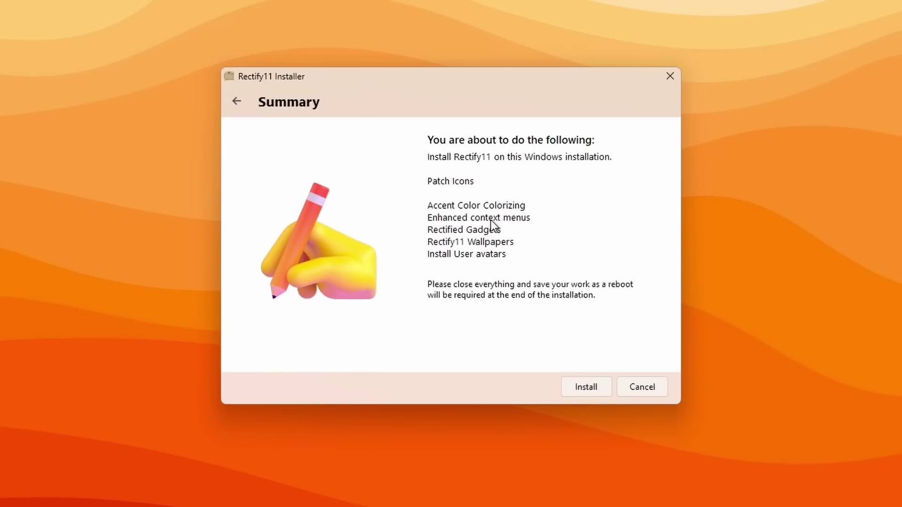
left_click(576, 383)
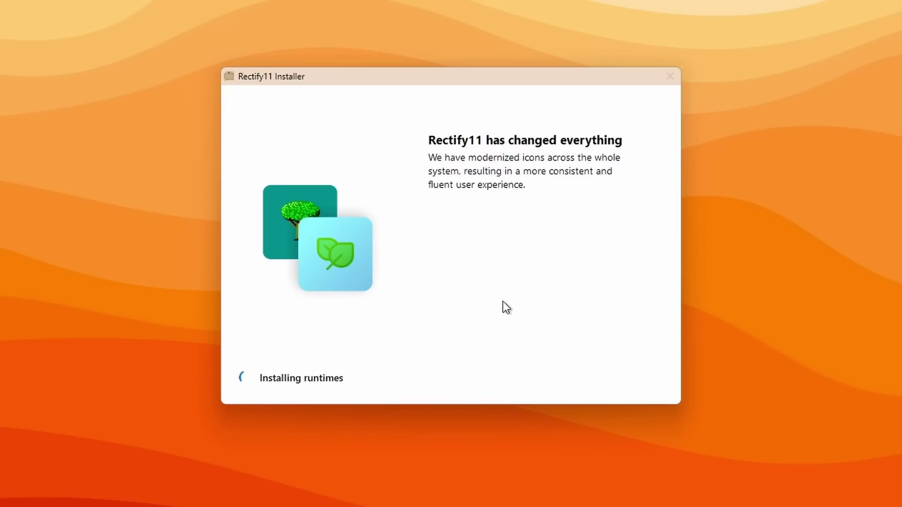
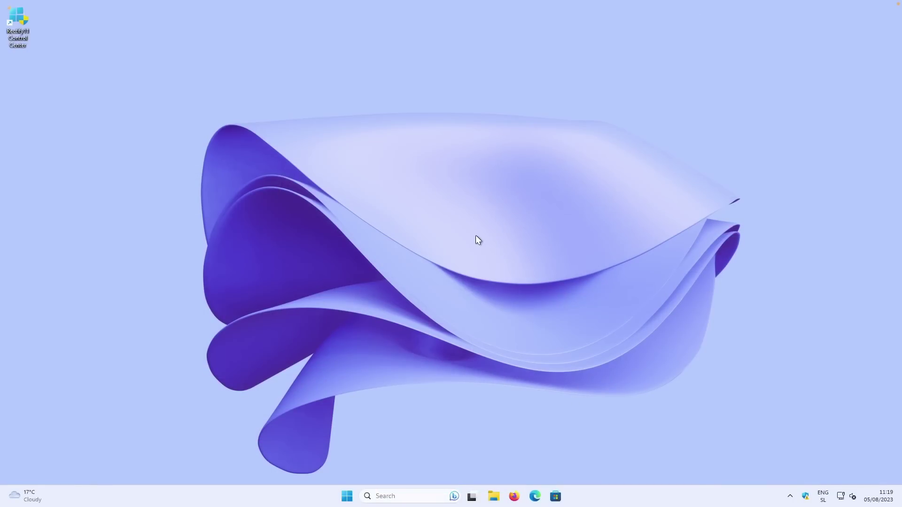
- Look over the pinned apps and the full app list in the Start menu
left_click(348, 496)
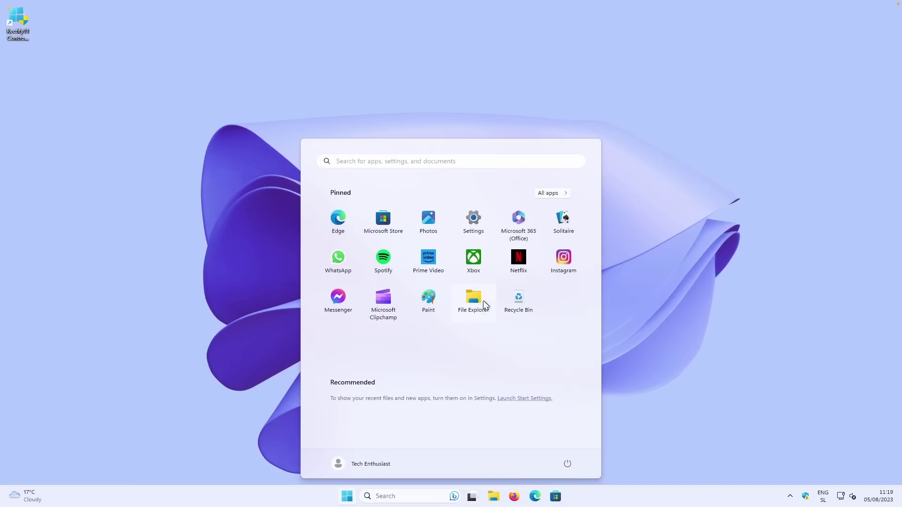
left_click(541, 194)
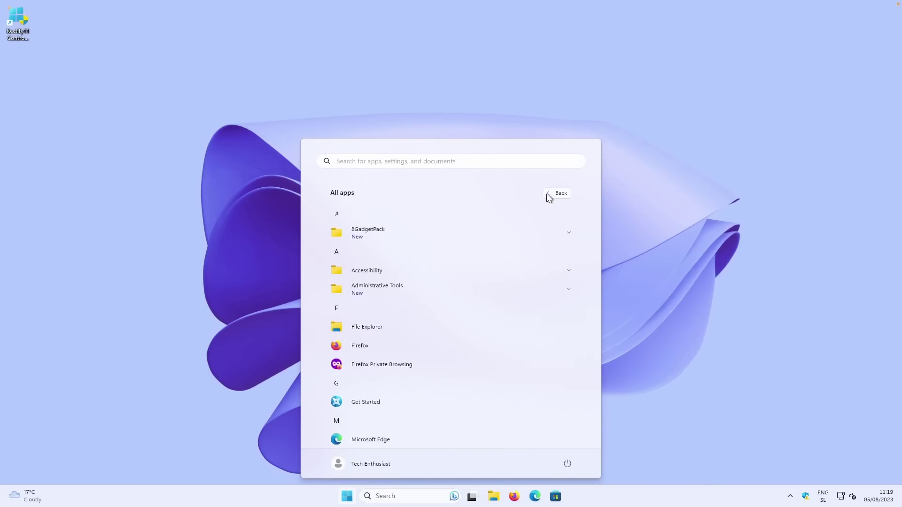
left_click(557, 196)
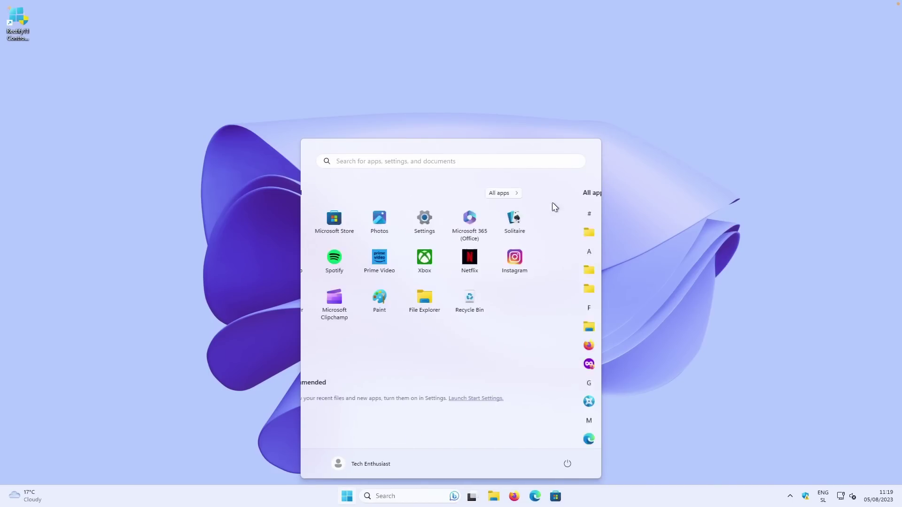
- Examine the installed apps list in Settings through to its last entries, then close Settings
left_click(484, 230)
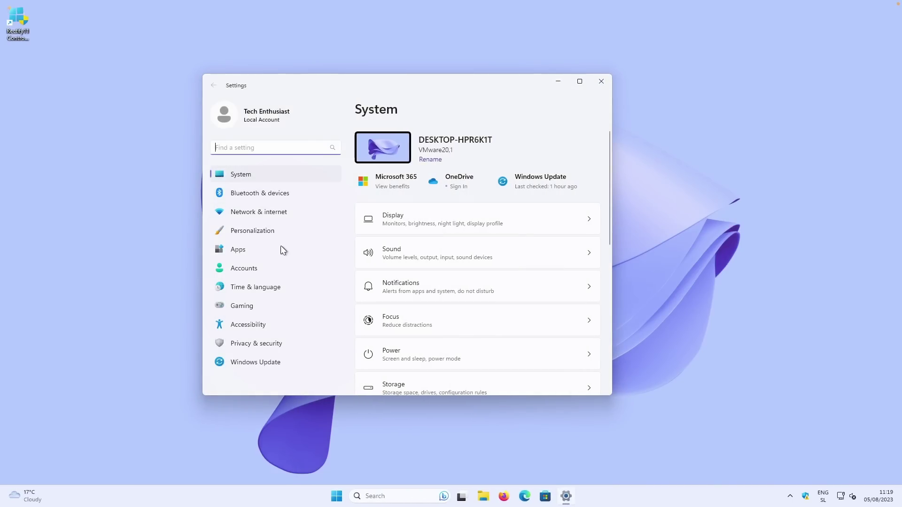
left_click(280, 249)
left_click(446, 149)
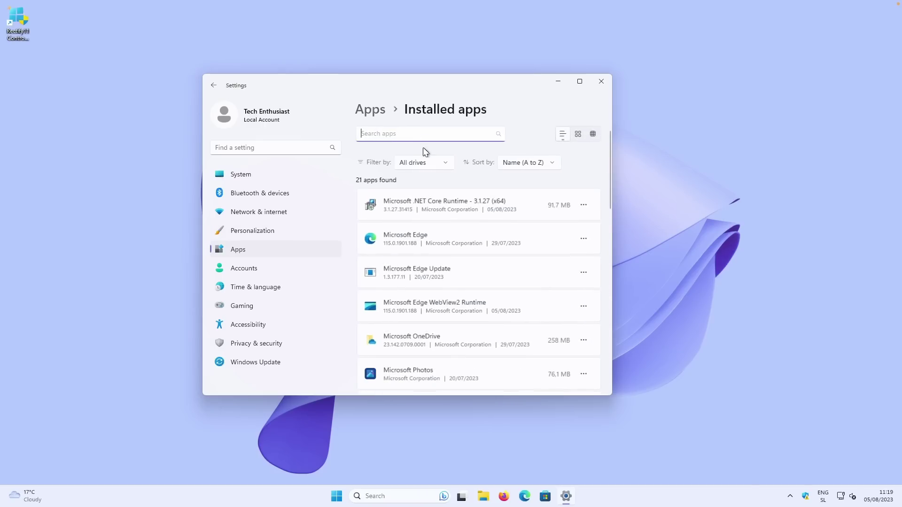
scroll(449, 212, "down", 5)
scroll(458, 213, "down", 10)
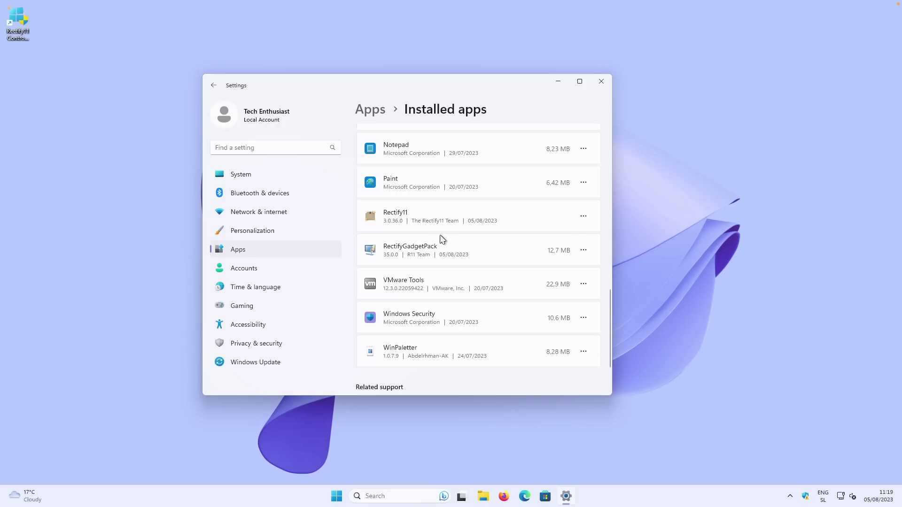
left_click(602, 82)
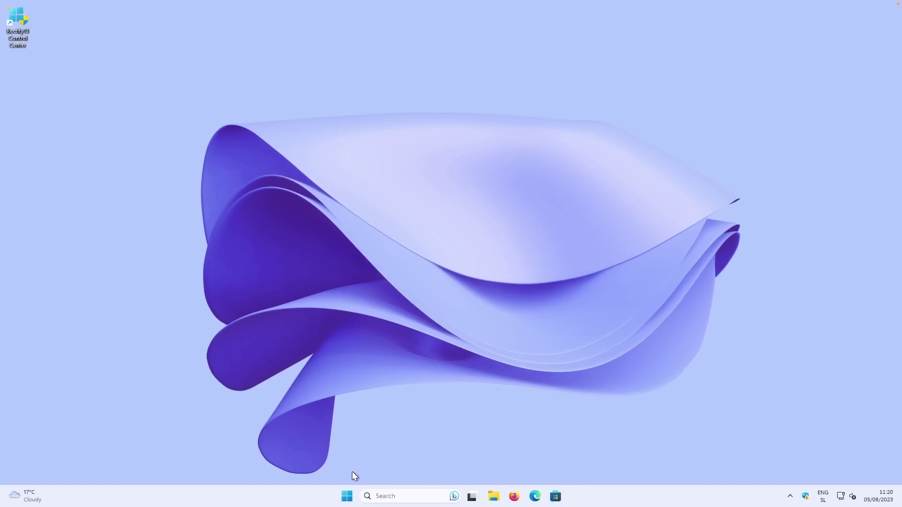
- Check the desktop context menu with its View, More options and New submenus, and open the Gadgets gallery from it
right_click(444, 256)
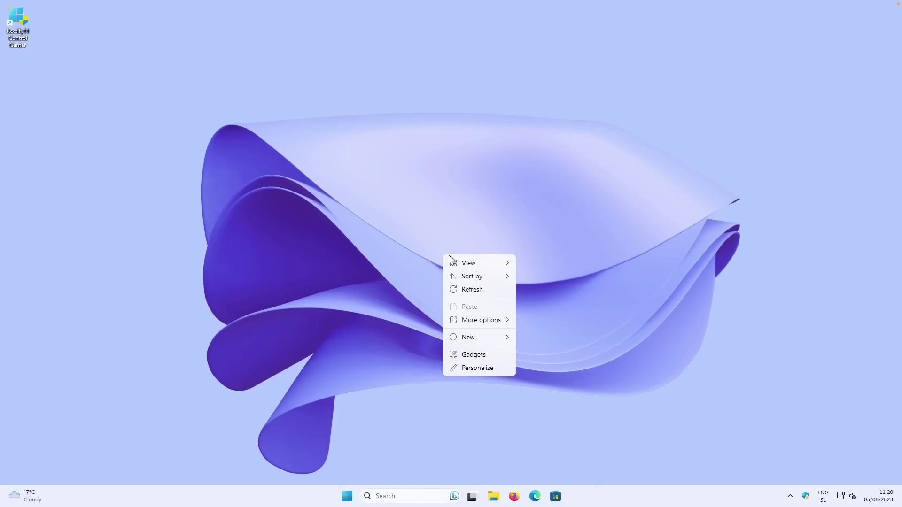
mouse_move(460, 259)
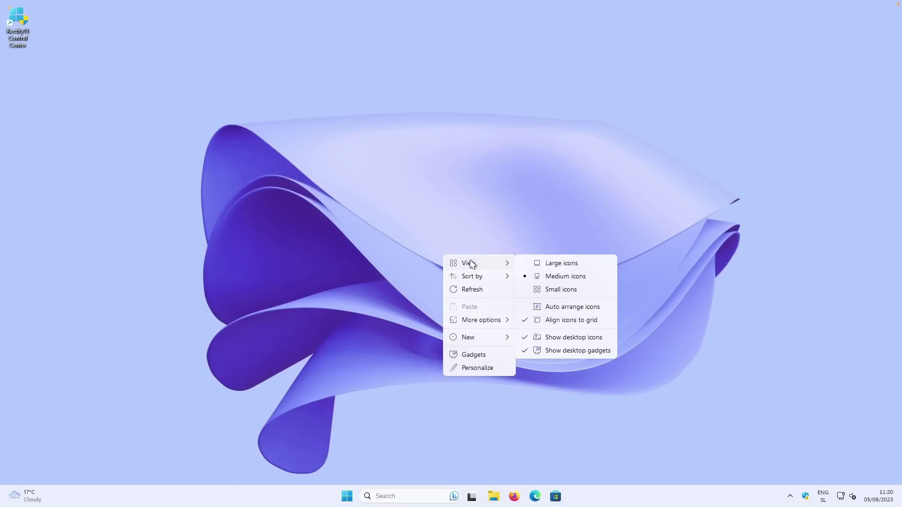
mouse_move(477, 281)
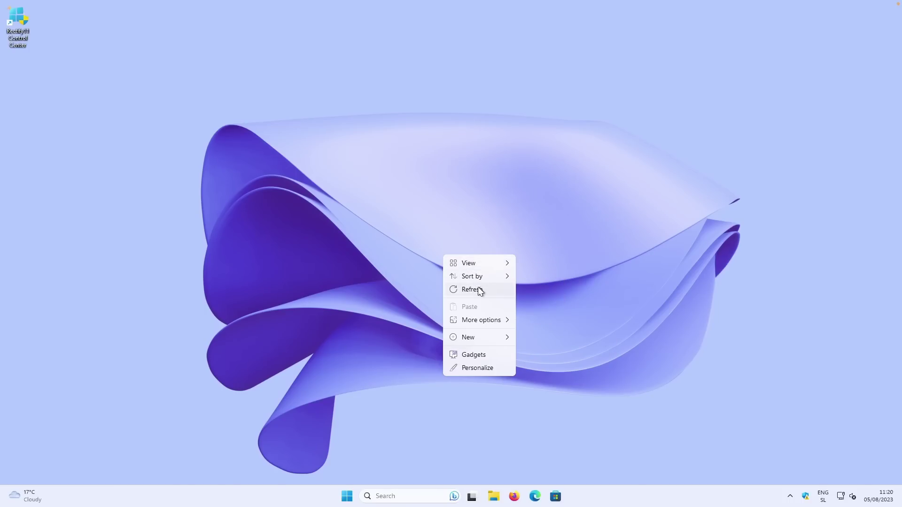
mouse_move(481, 319)
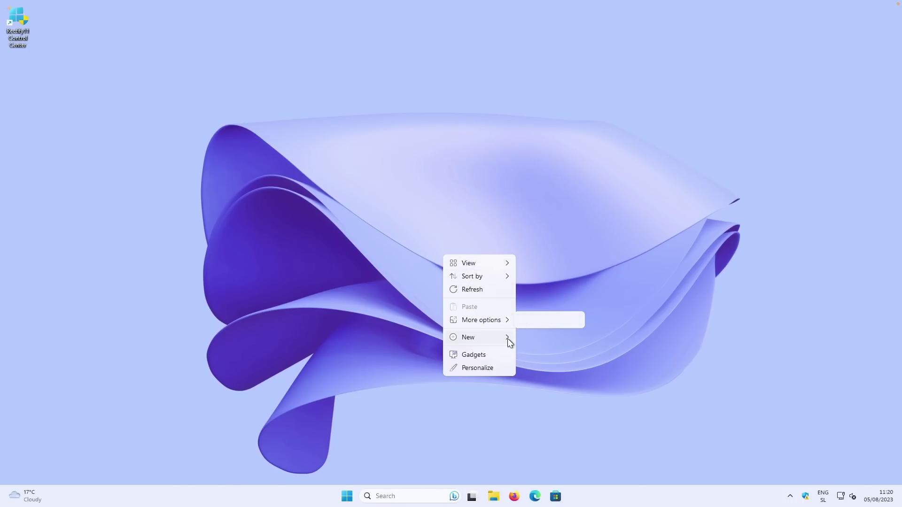
mouse_move(501, 338)
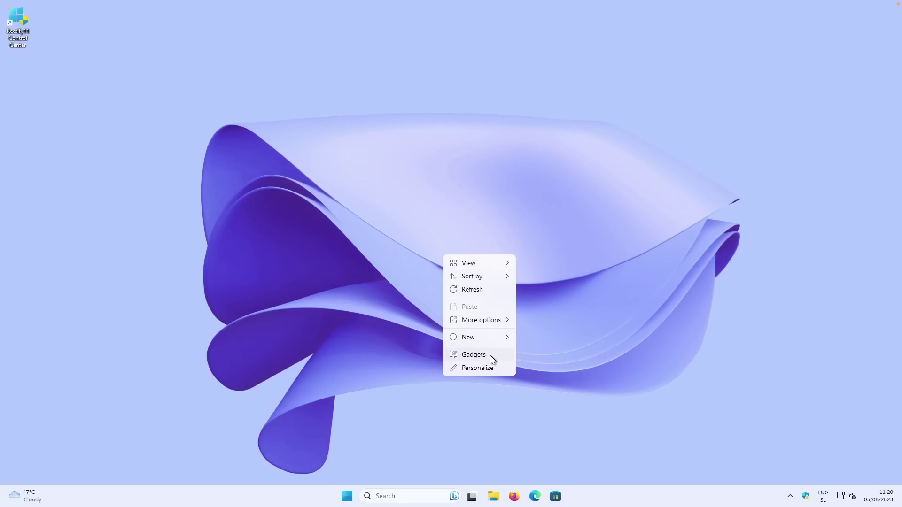
left_click(474, 355)
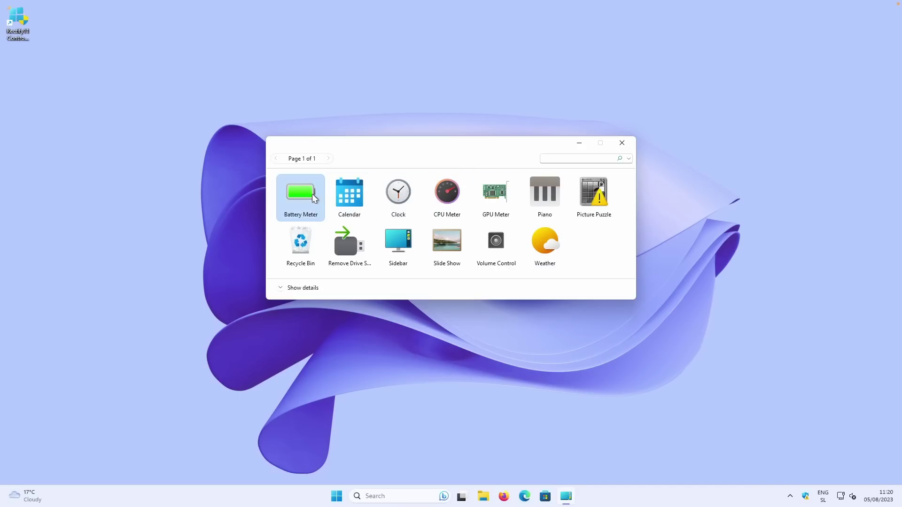
- Add the Clock gadget away from the desktop's corner, add the Calendar gadget as well and close the gallery
double_click(402, 195)
mouse_move(877, 29)
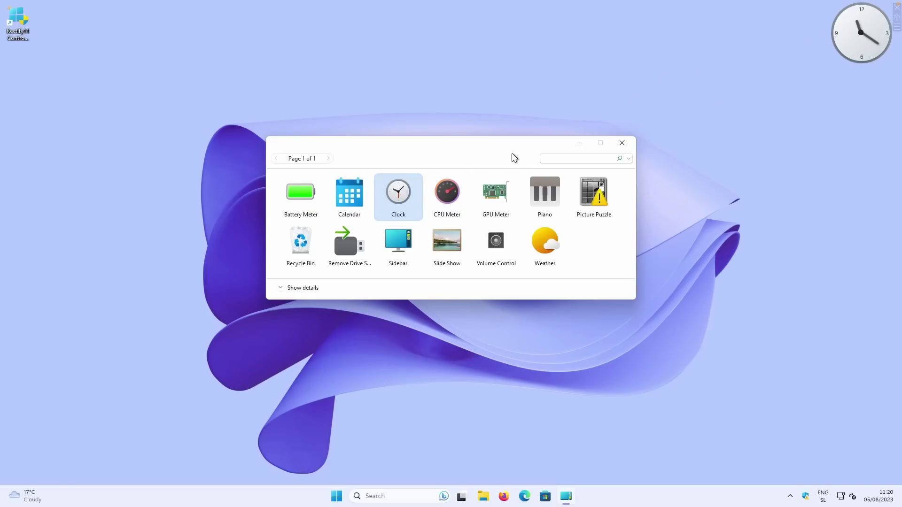
left_click_drag(864, 37, 736, 99)
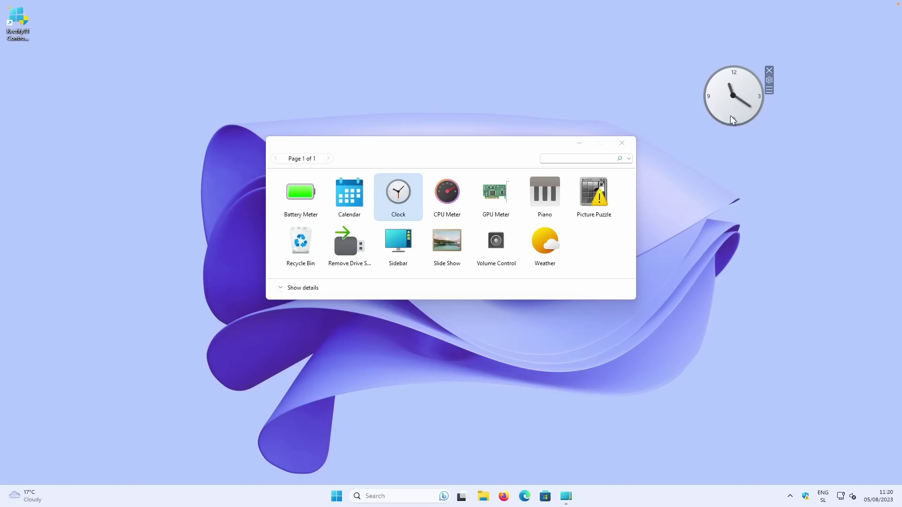
double_click(349, 193)
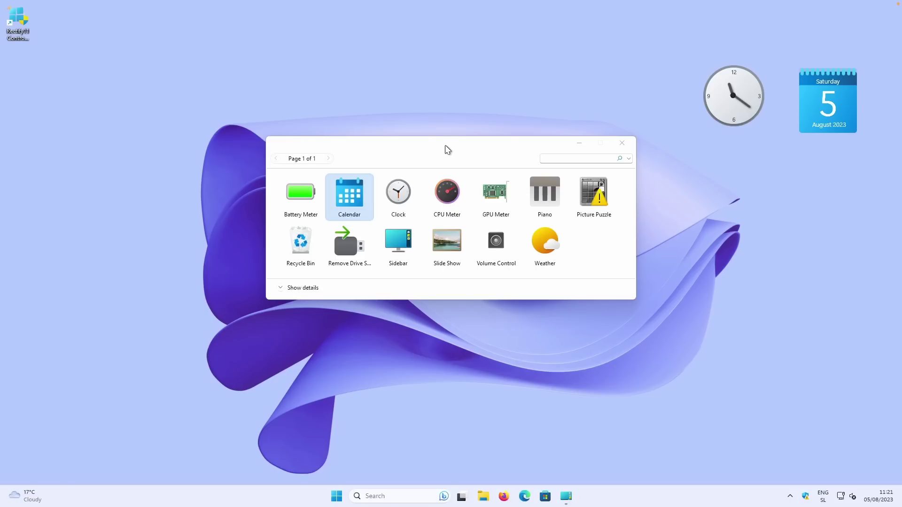
left_click(623, 144)
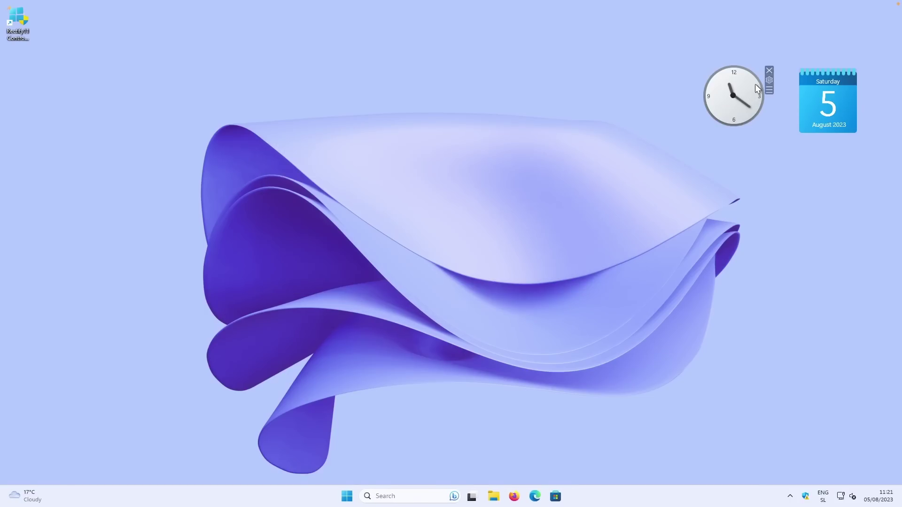
- Change the Clock gadget's face to design 9 of 9, the black square one, and confirm its settings
left_click(769, 81)
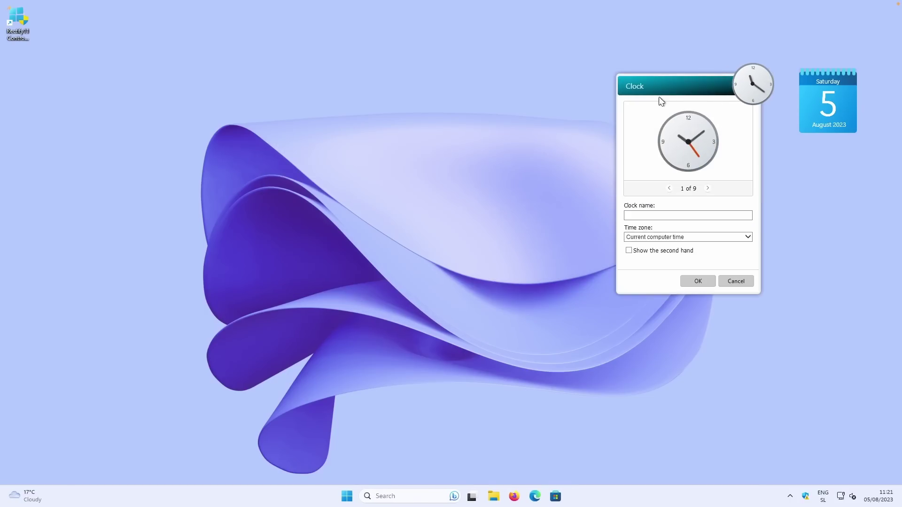
left_click(708, 189)
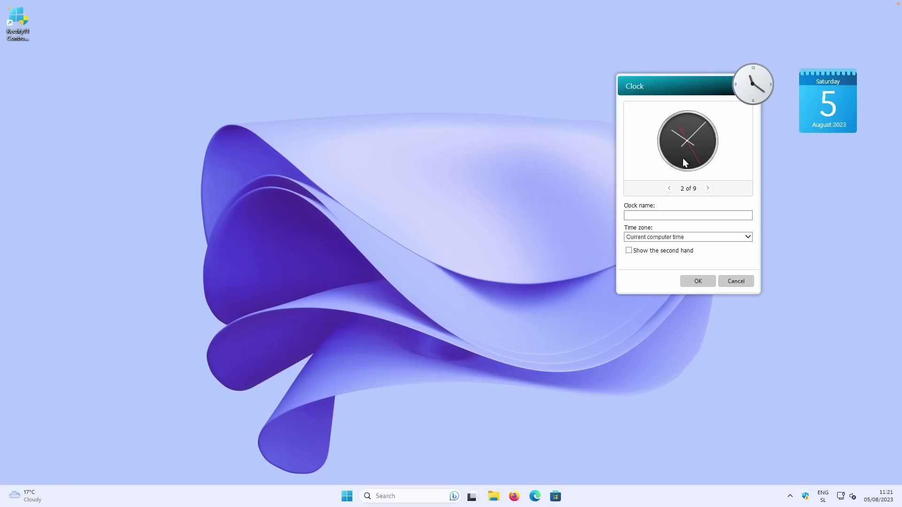
left_click(708, 189)
left_click(709, 189)
left_click(708, 188)
left_click(709, 189)
left_click(710, 189)
left_click(709, 189)
left_click(710, 188)
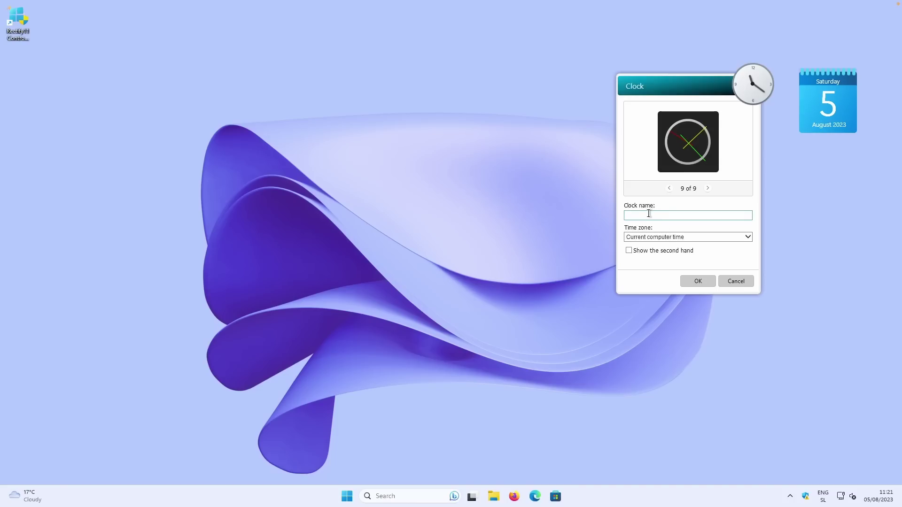
left_click(695, 281)
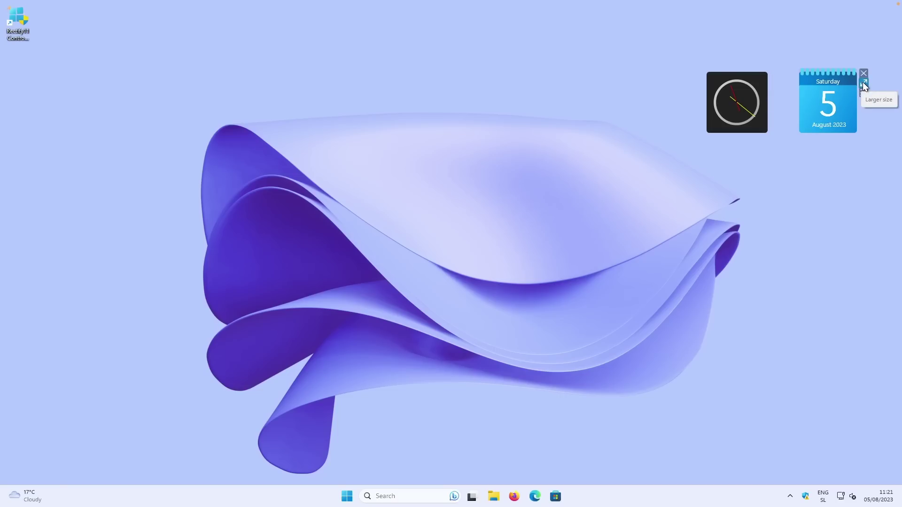
- Switch the Calendar gadget to its larger size and move both gadgets closer to the desktop's upper-right corner
left_click(865, 86)
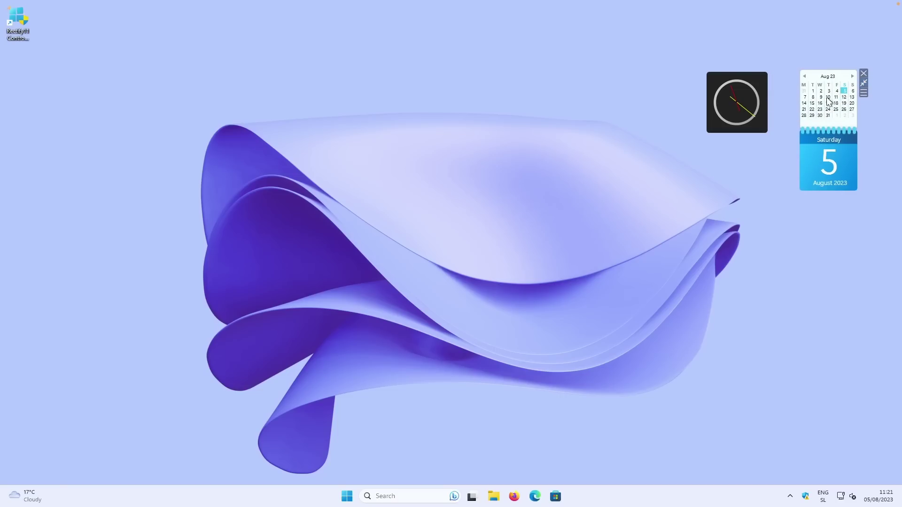
left_click_drag(828, 97, 839, 59)
left_click_drag(743, 97, 764, 61)
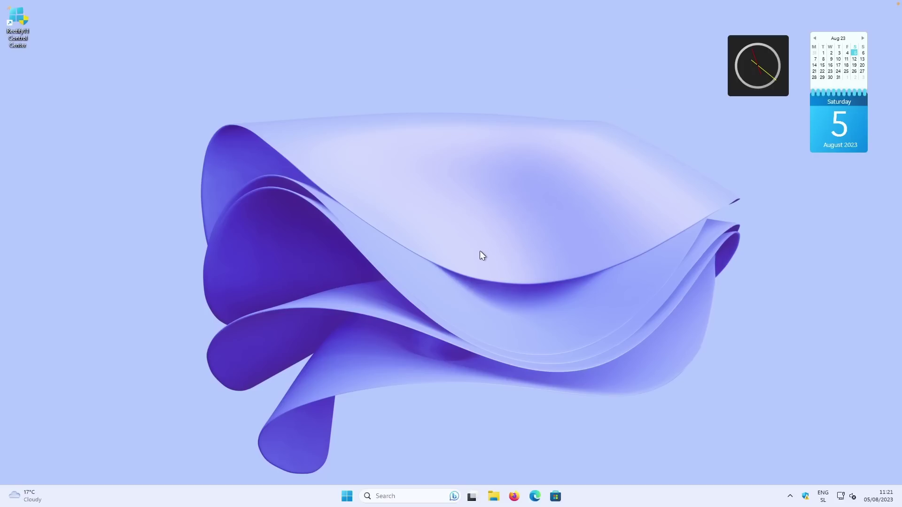
- Open Control Panel and examine its icons and the installed programs list in Programs and Features, then close the window
key("super")
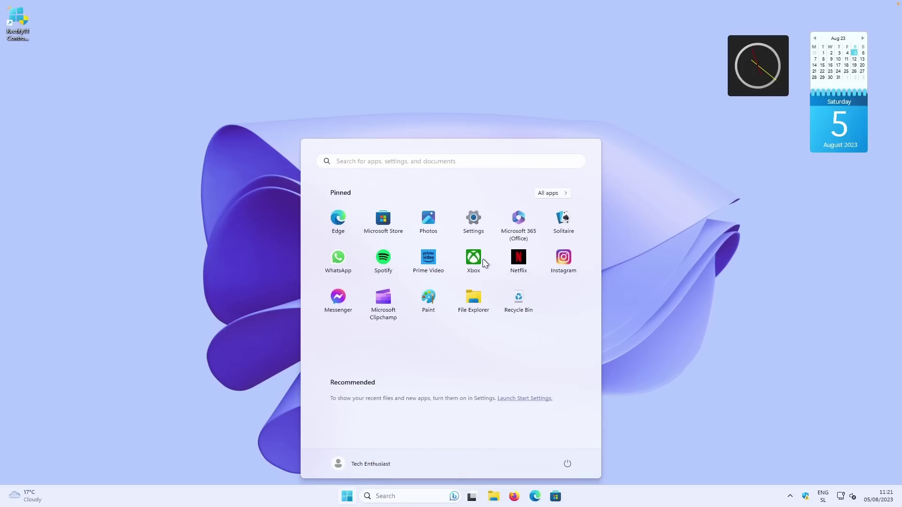
left_click(467, 159)
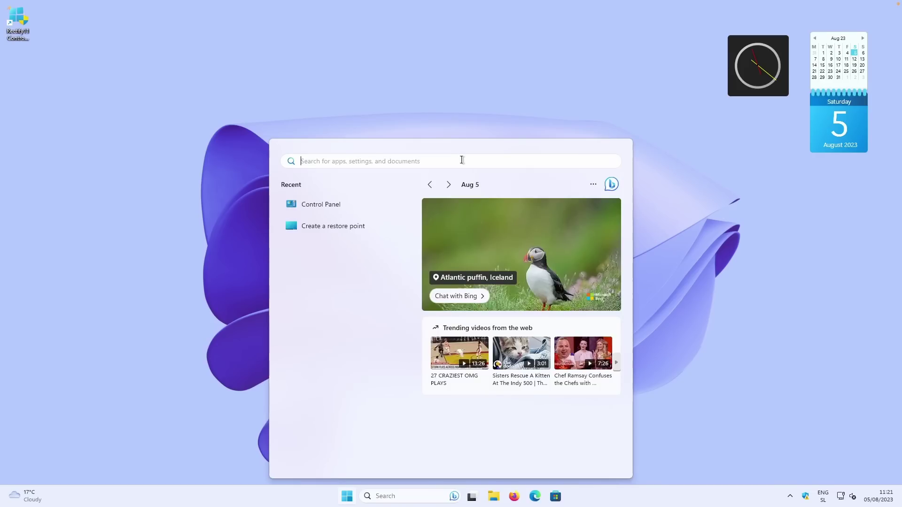
left_click(365, 206)
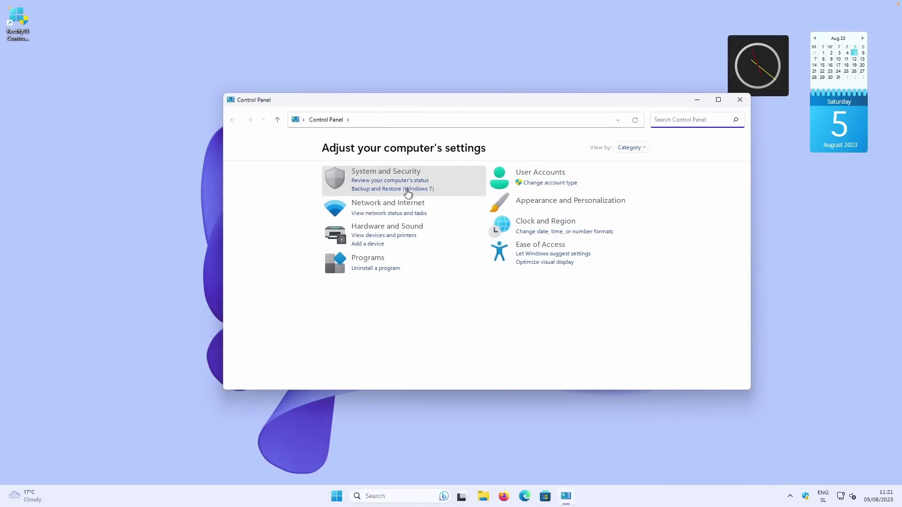
left_click(389, 267)
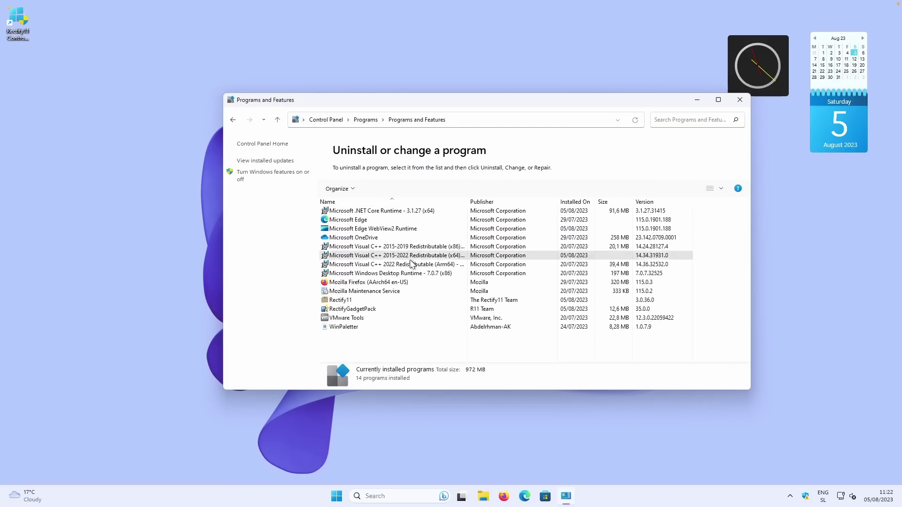
left_click_drag(432, 106, 426, 102)
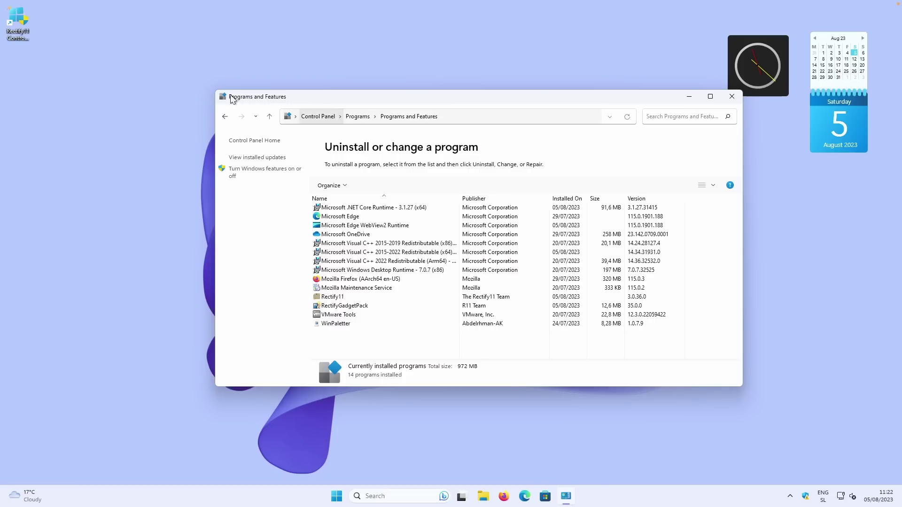
left_click(726, 98)
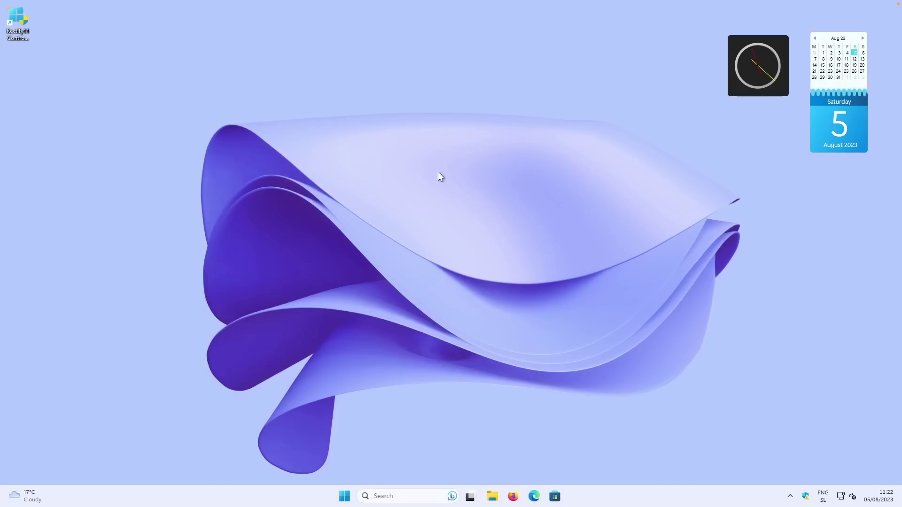
- Launch Rectify11 Control Center from the desktop, allow it to make changes and move its window to the desktop's centre
double_click(30, 27)
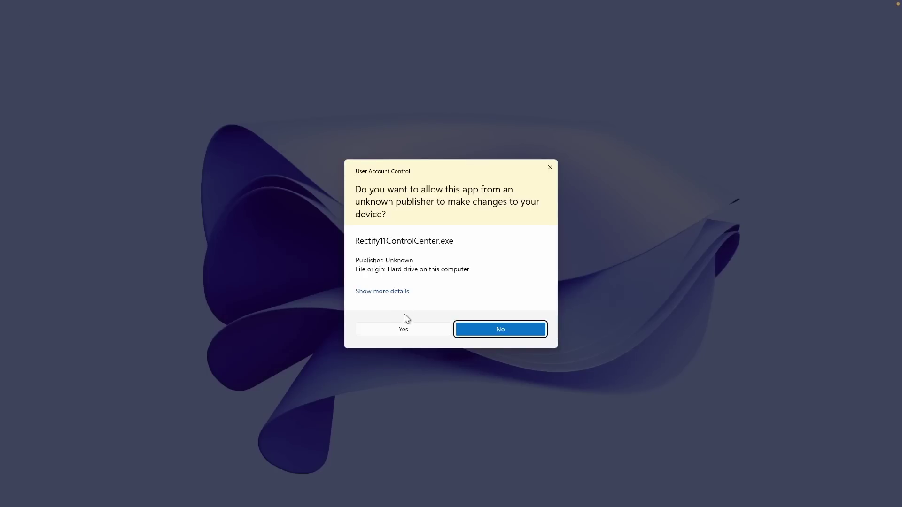
left_click(405, 328)
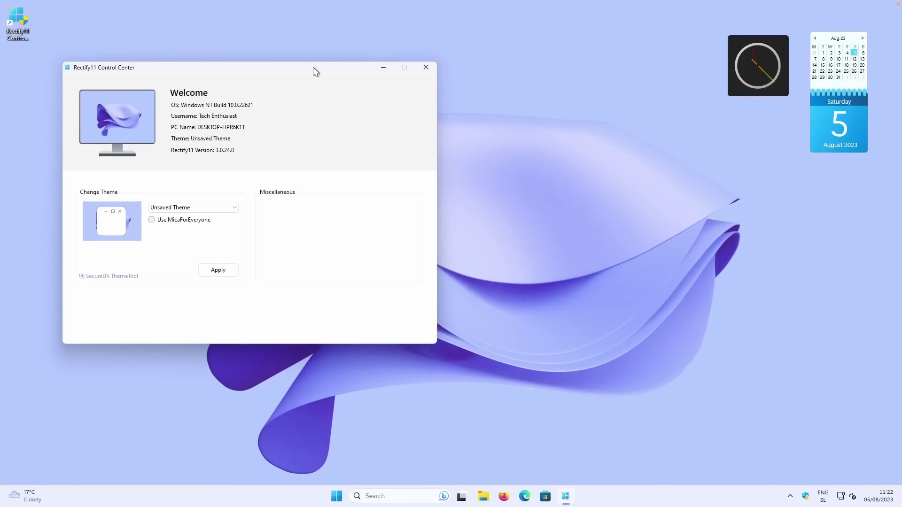
left_click_drag(313, 69, 579, 117)
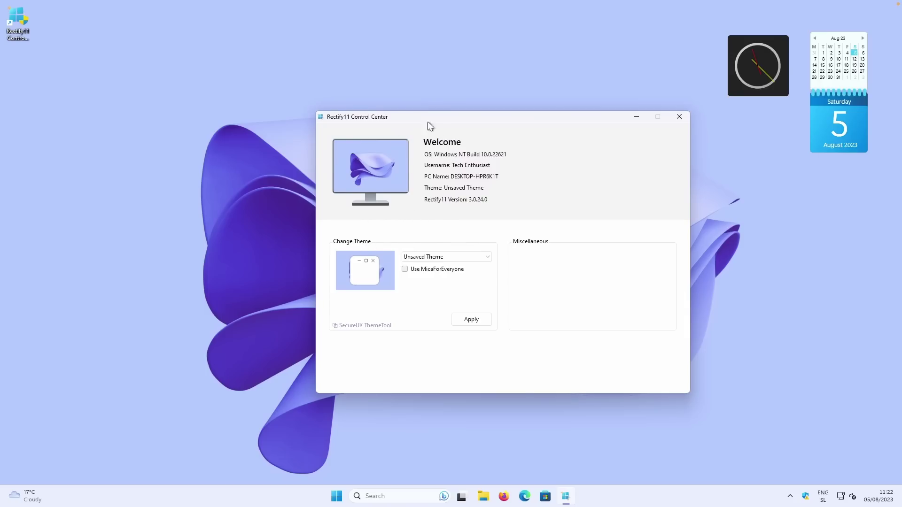
- Open File Explorer and examine the drive and folder icons in This PC and Desktop, then close the window
left_click(485, 496)
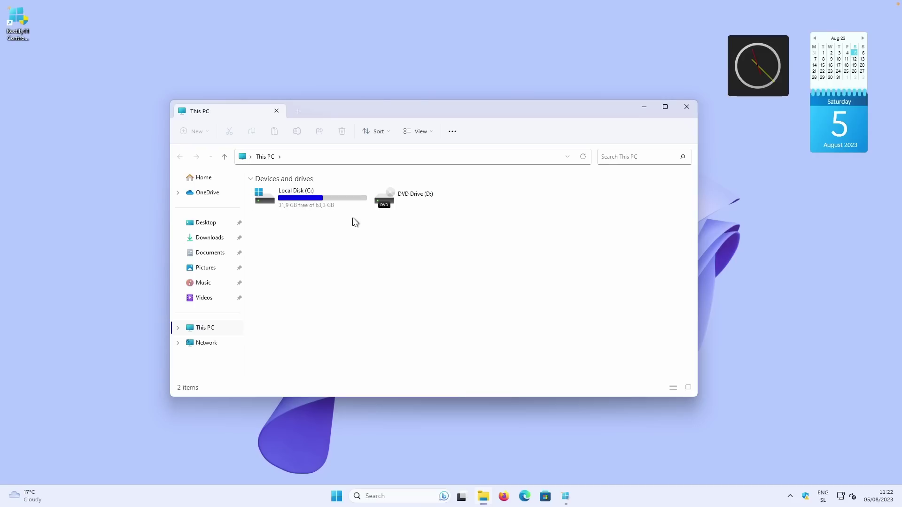
left_click(334, 207)
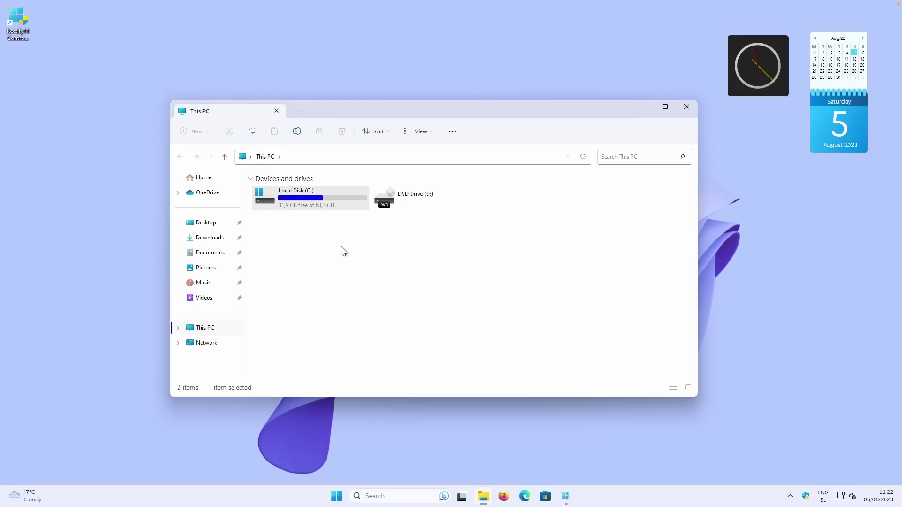
left_click(217, 227)
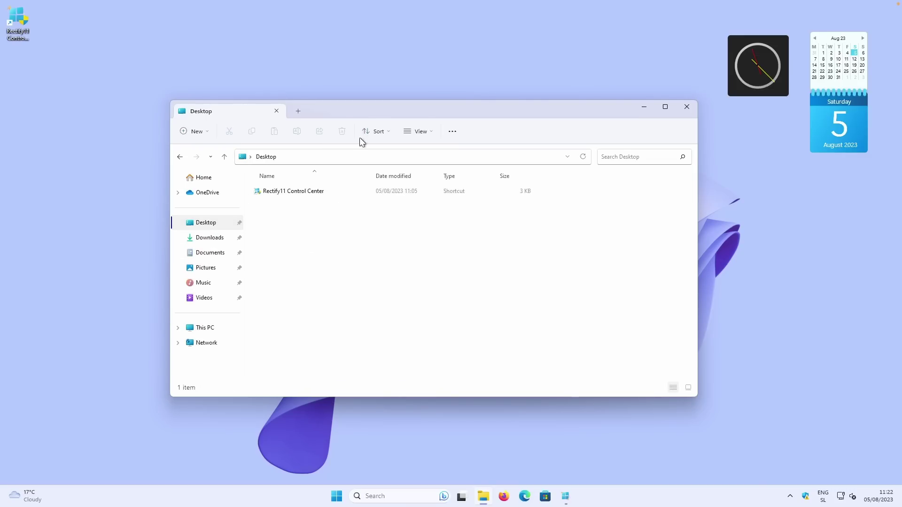
left_click_drag(400, 112, 415, 119)
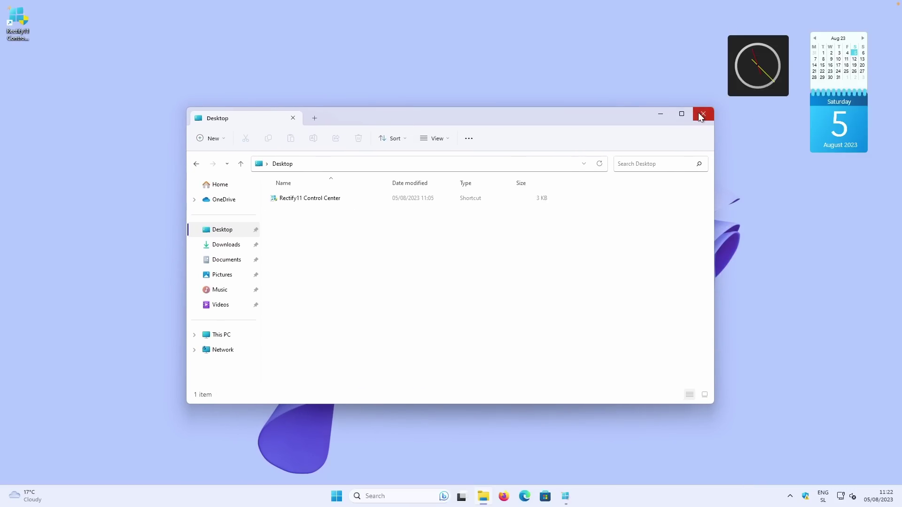
left_click(702, 116)
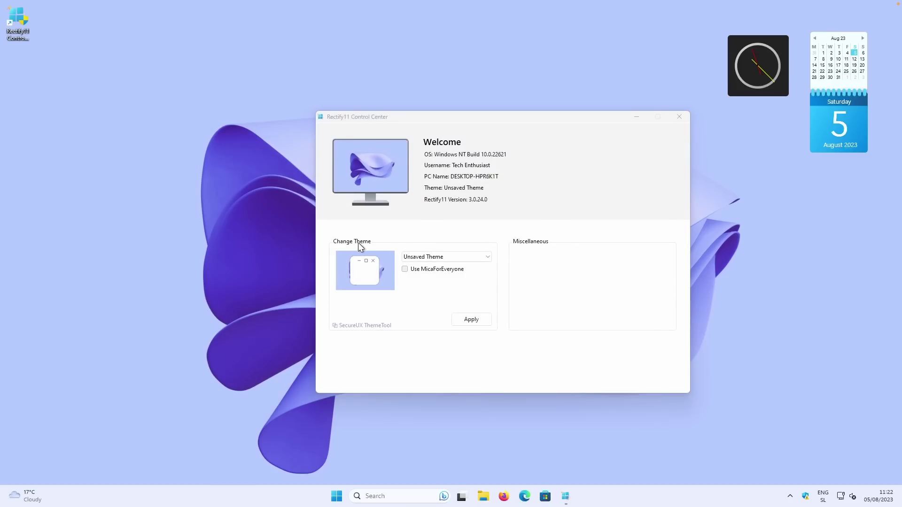
- Change the theme to Rectify11 Dark theme with Mica in Rectify11 Control Center
left_click(446, 260)
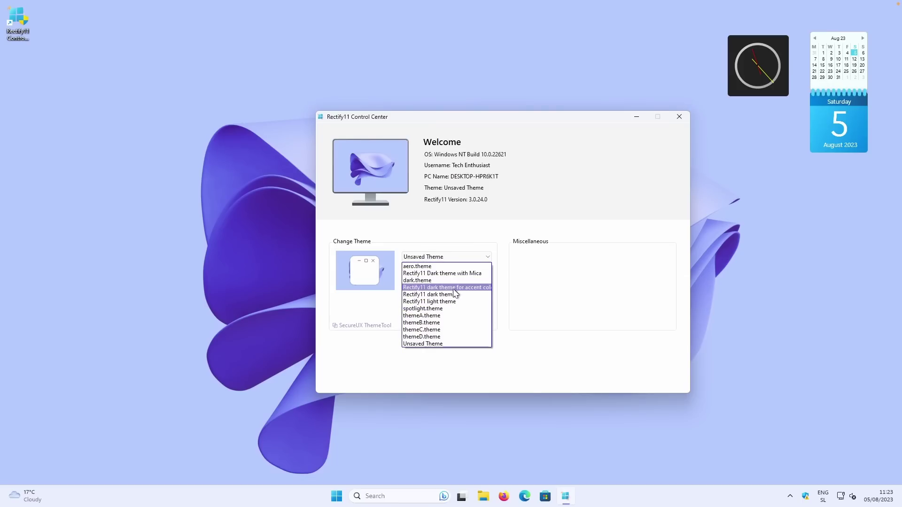
left_click(454, 275)
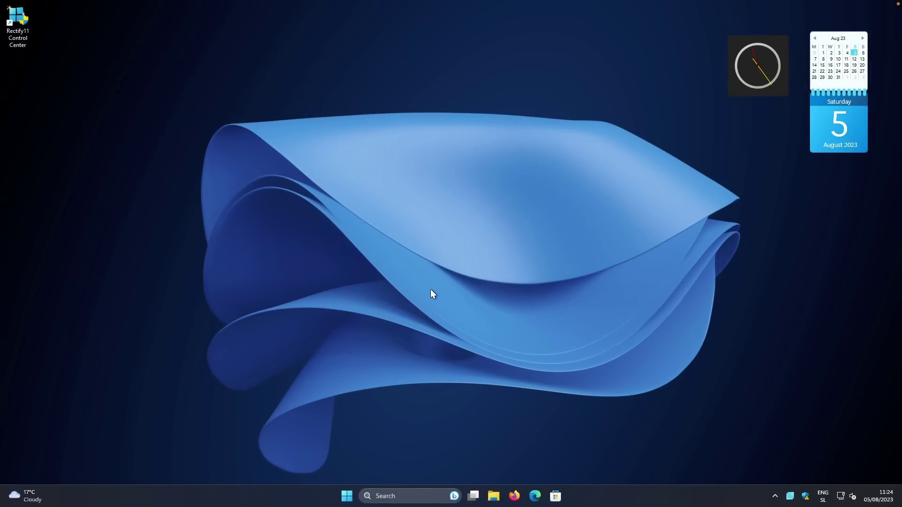
- Examine how the dark theme looks in File Explorer's This PC, Downloads and Desktop locations, then close the window
key("super+e")
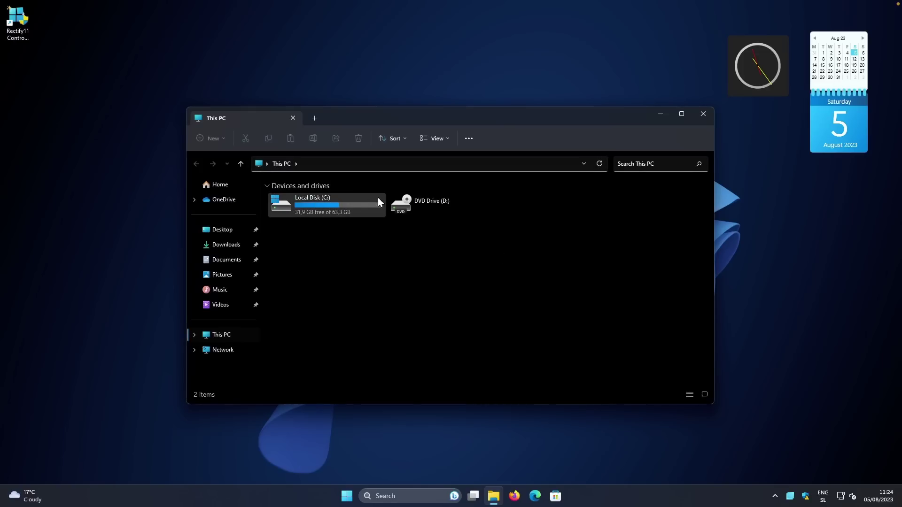
left_click(343, 201)
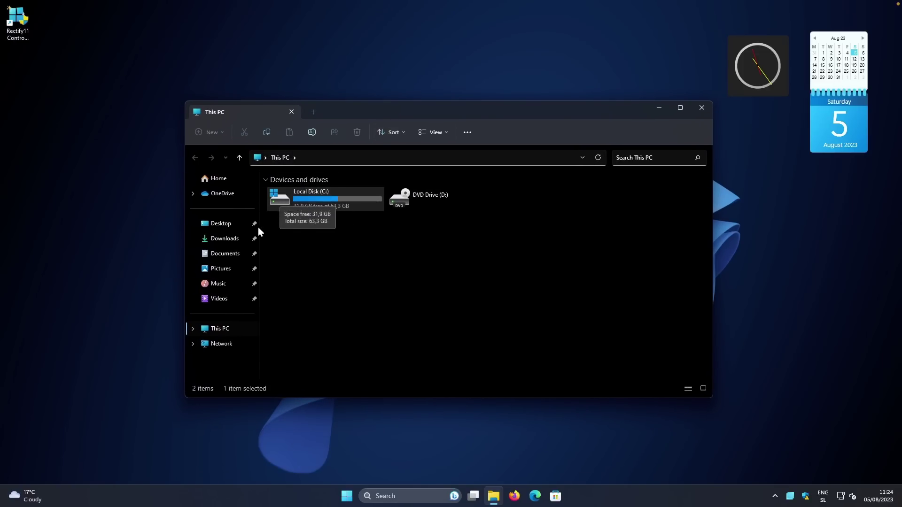
left_click(232, 239)
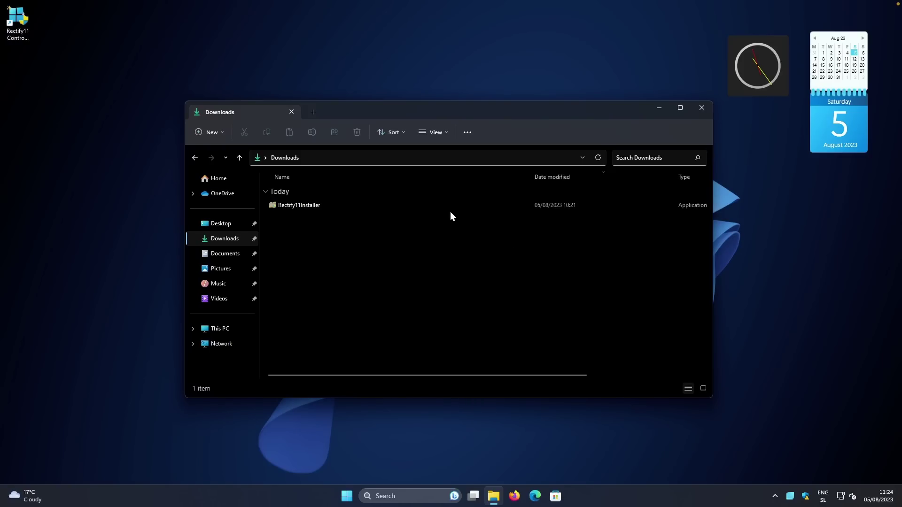
left_click(234, 224)
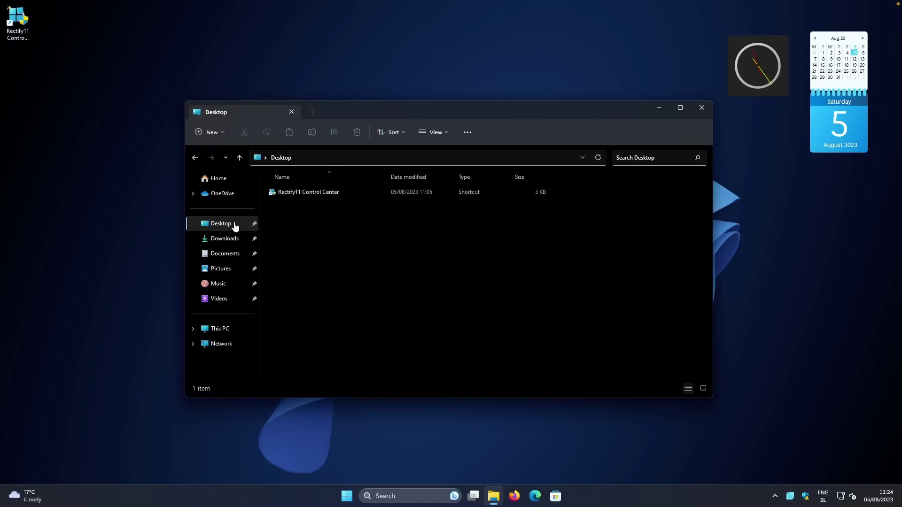
left_click(703, 108)
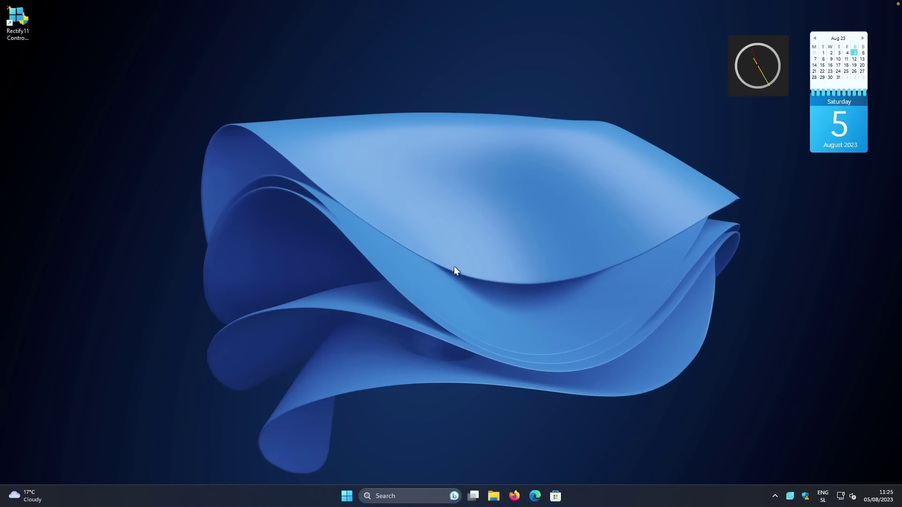
- View the dark theme in the Start menu and the Settings app's System page, then close Settings
left_click(347, 497)
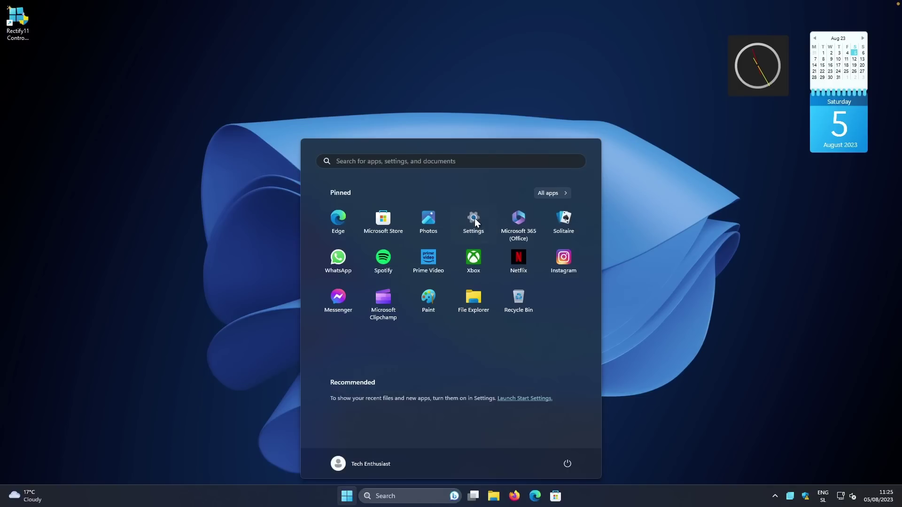
left_click(474, 219)
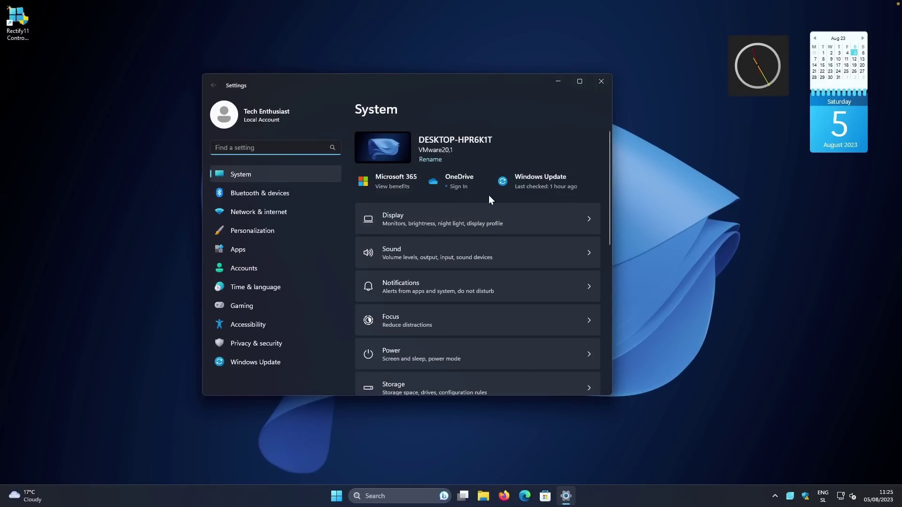
key("alt+F4")
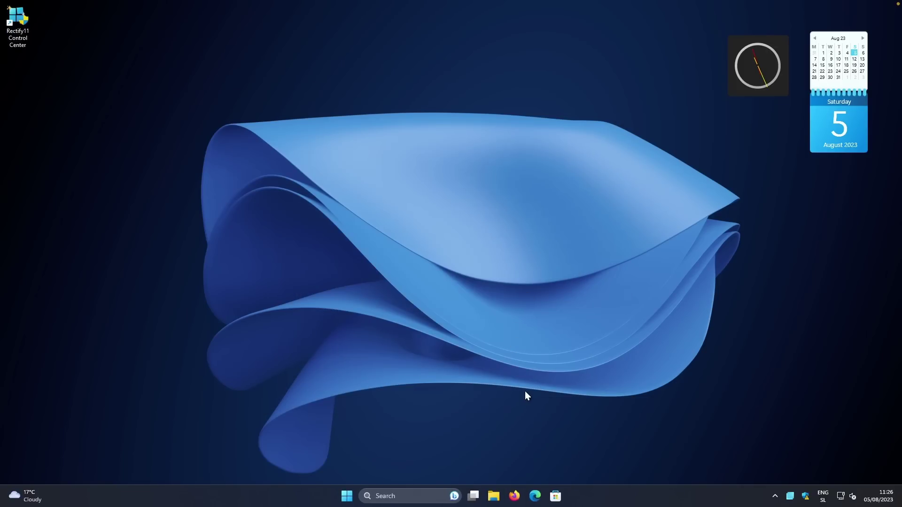
- Launch Rectify11Installer from the Downloads folder in File Explorer
left_click(497, 493)
left_click(225, 239)
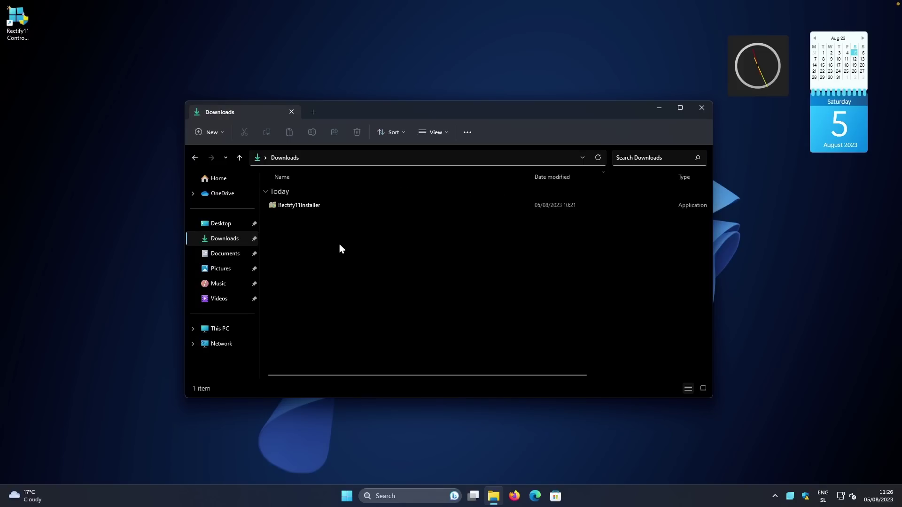
left_click(320, 206)
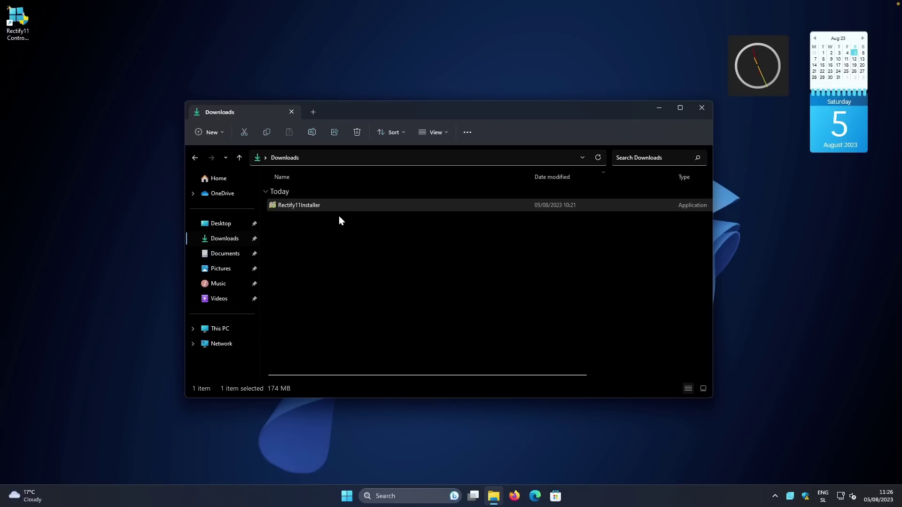
double_click(315, 204)
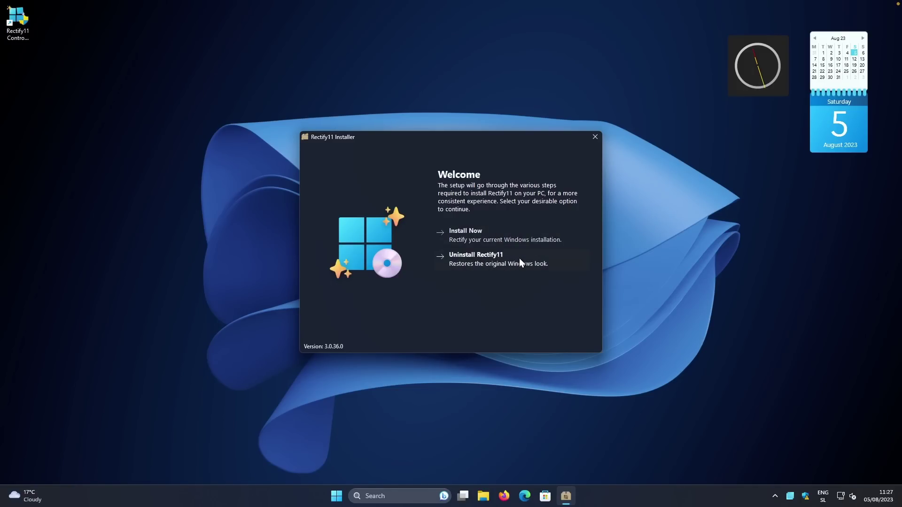
- Start uninstalling Rectify11, choosing System icons among the components to restore
left_click(486, 261)
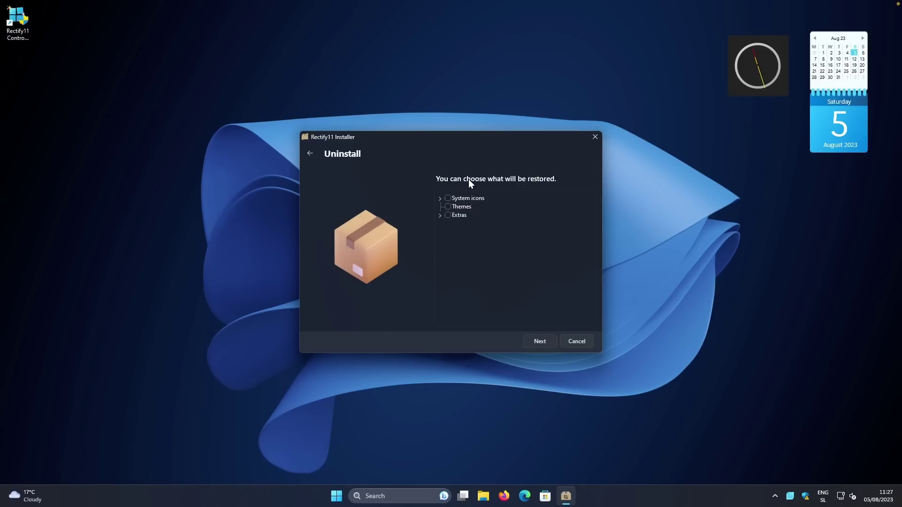
left_click(448, 198)
left_click(540, 340)
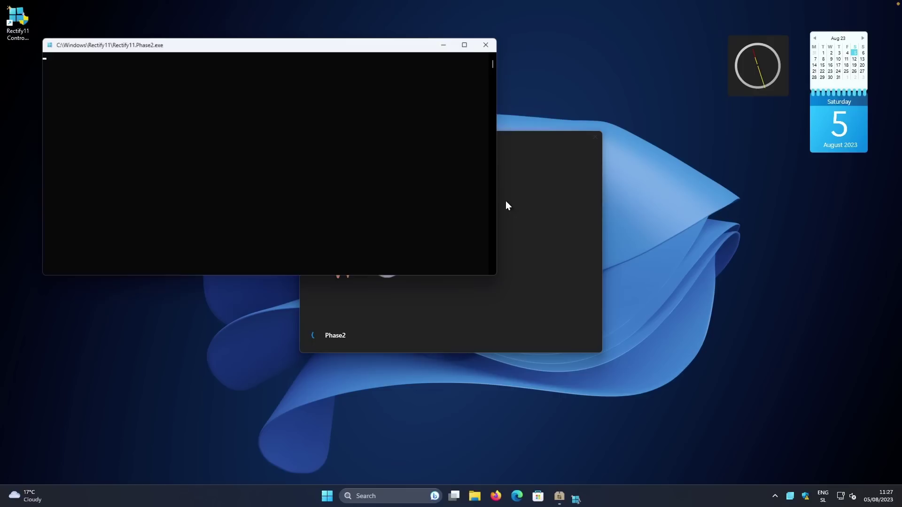
left_click(545, 196)
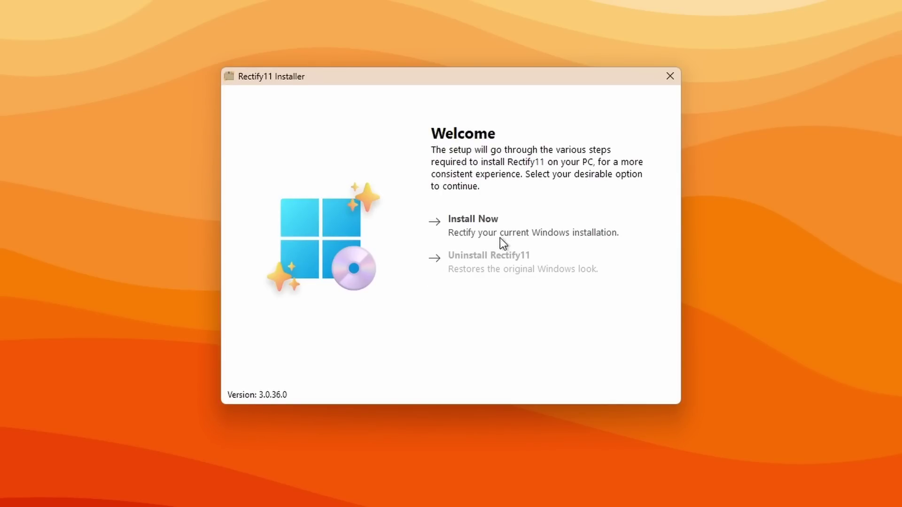
- Start a Rectify11 installation and continue past the Incomplete Software notice to the license agreement
left_click(486, 222)
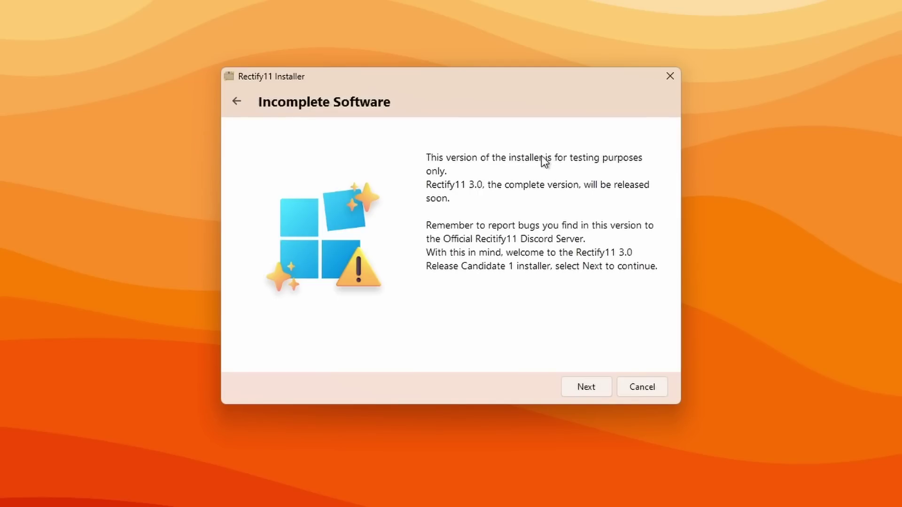
left_click(586, 390)
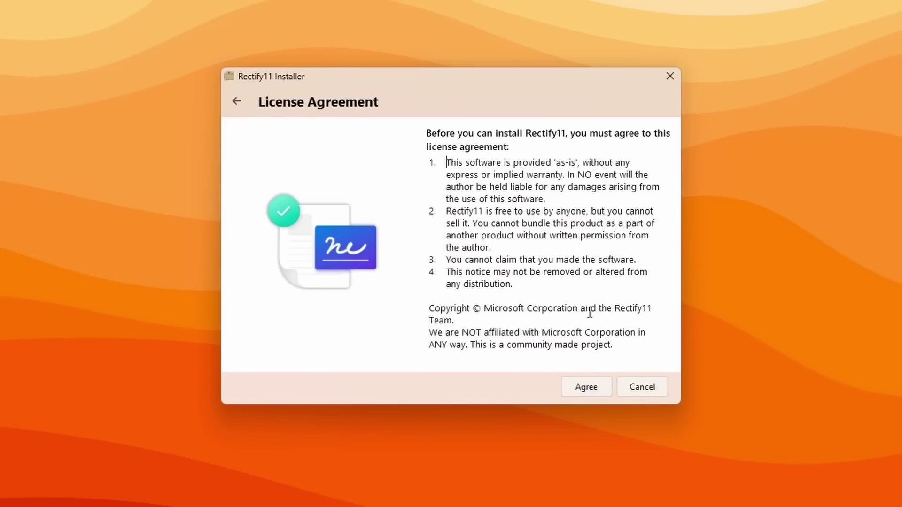